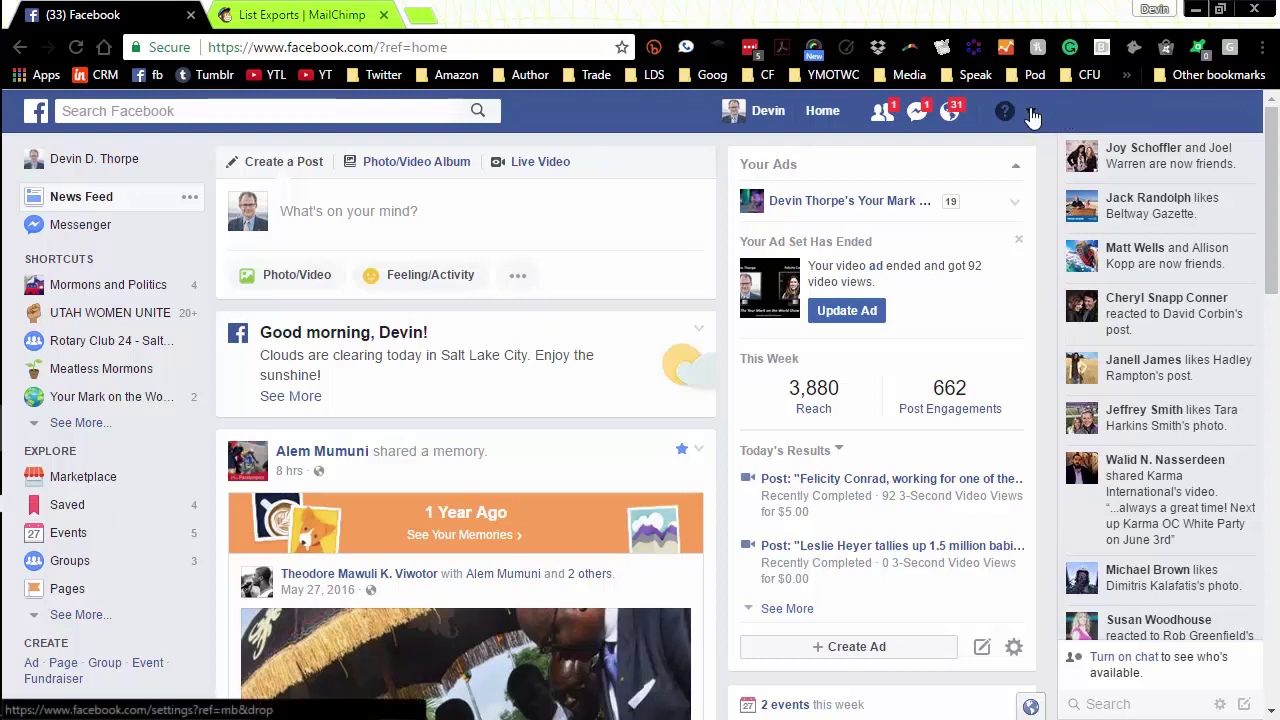
Step: Open the White Coat Nutrition ad account via Manage Ads and show its tools menu
{"action": "left_click", "coordinate": [1032, 113]}
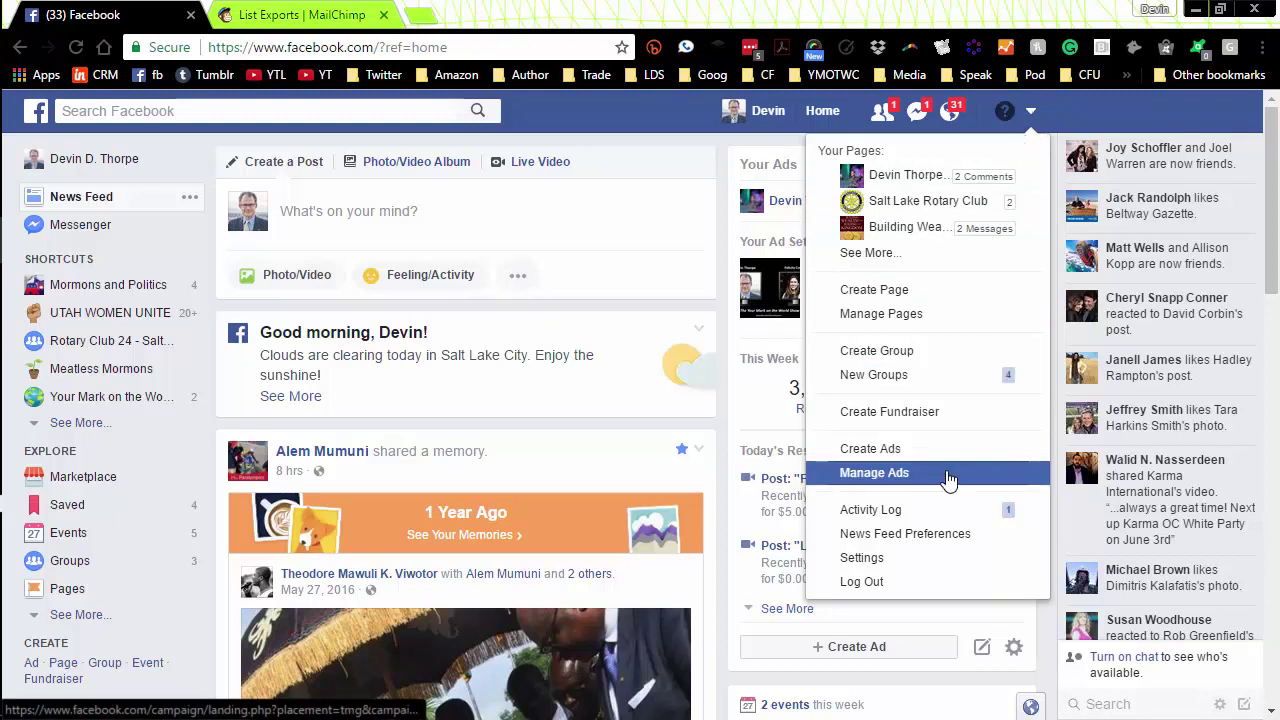
{"action": "left_click", "coordinate": [879, 474]}
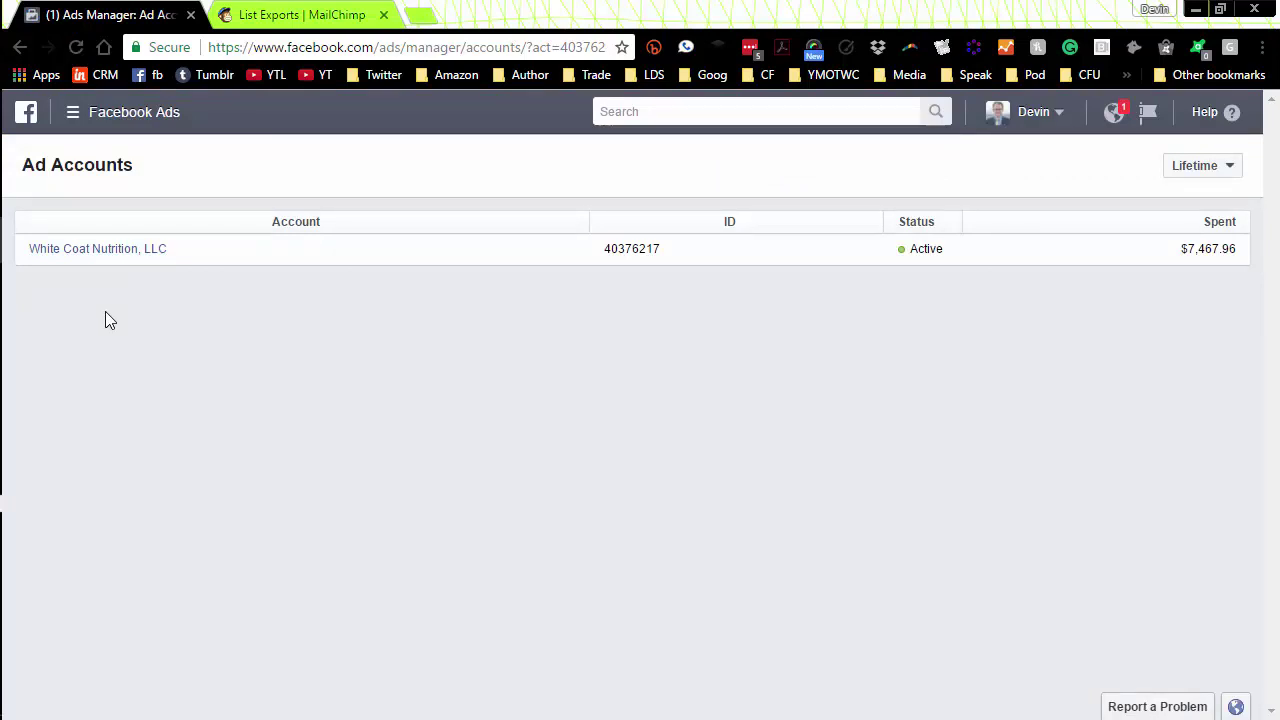
{"action": "left_click", "coordinate": [85, 250]}
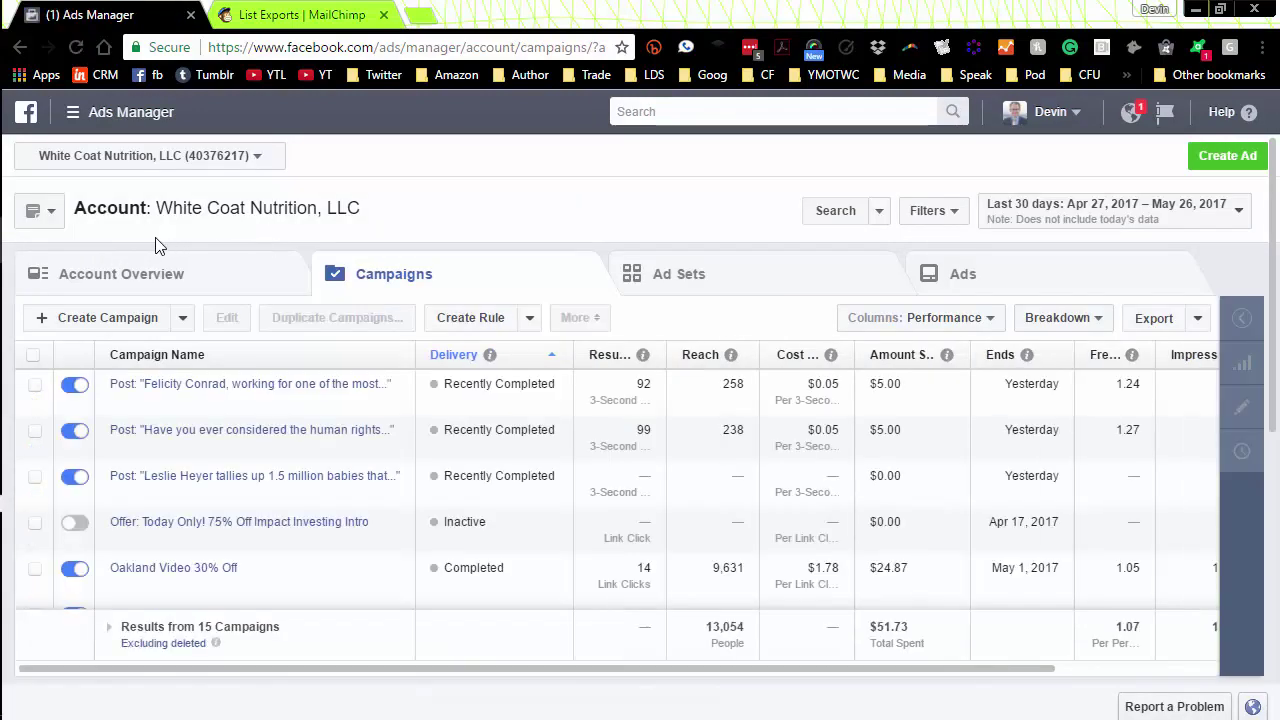
{"action": "left_click", "coordinate": [73, 114]}
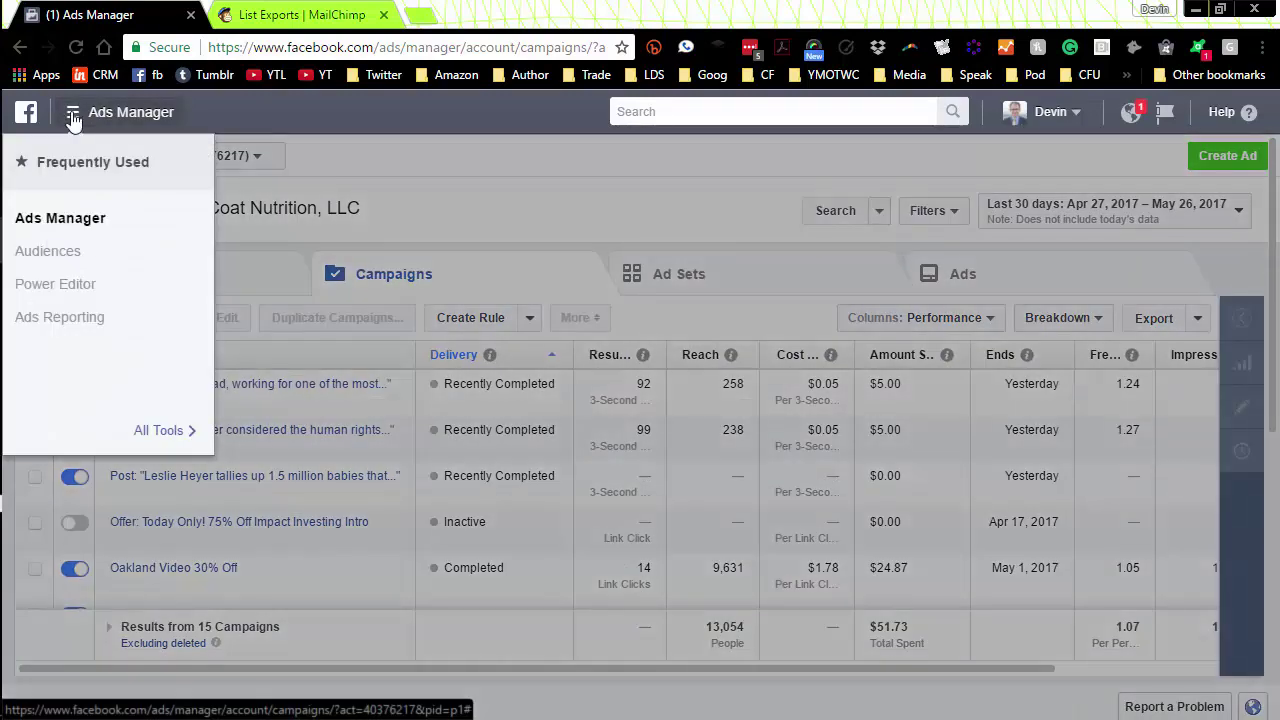
Step: On the Audiences page, start a Customer File custom audience imported from MailChimp
{"action": "left_click", "coordinate": [60, 258]}
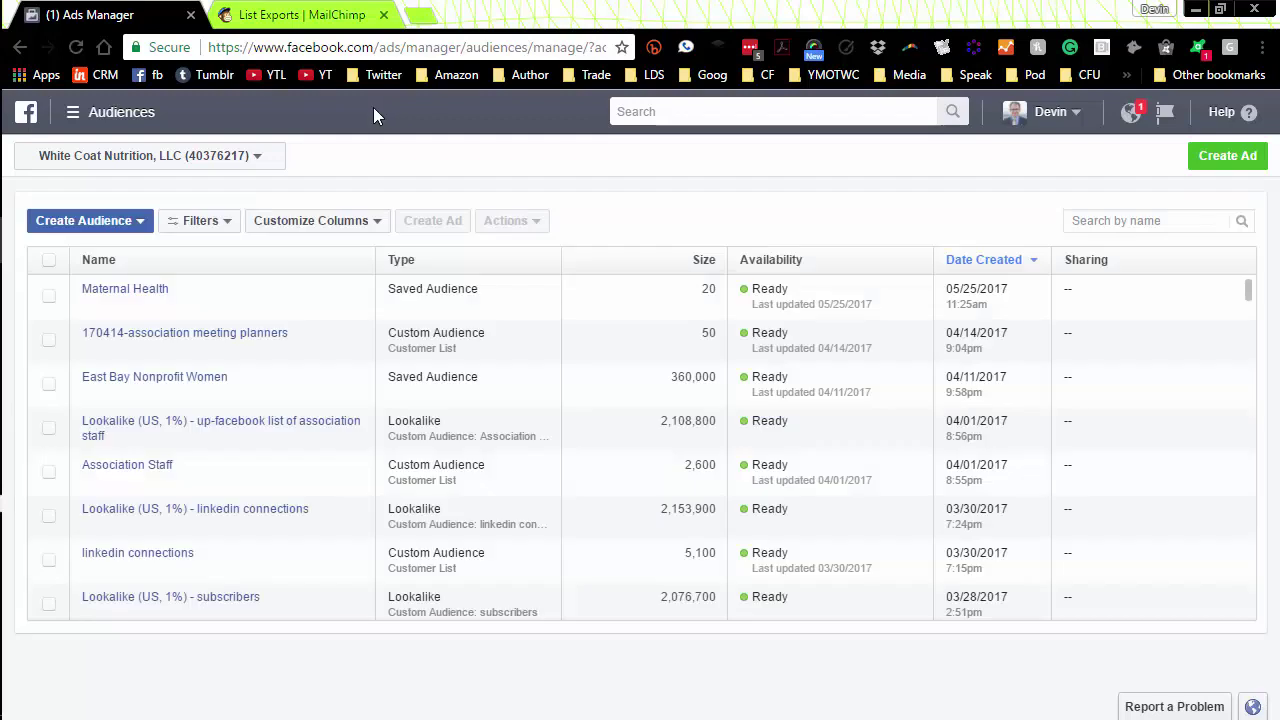
{"action": "left_click", "coordinate": [118, 225]}
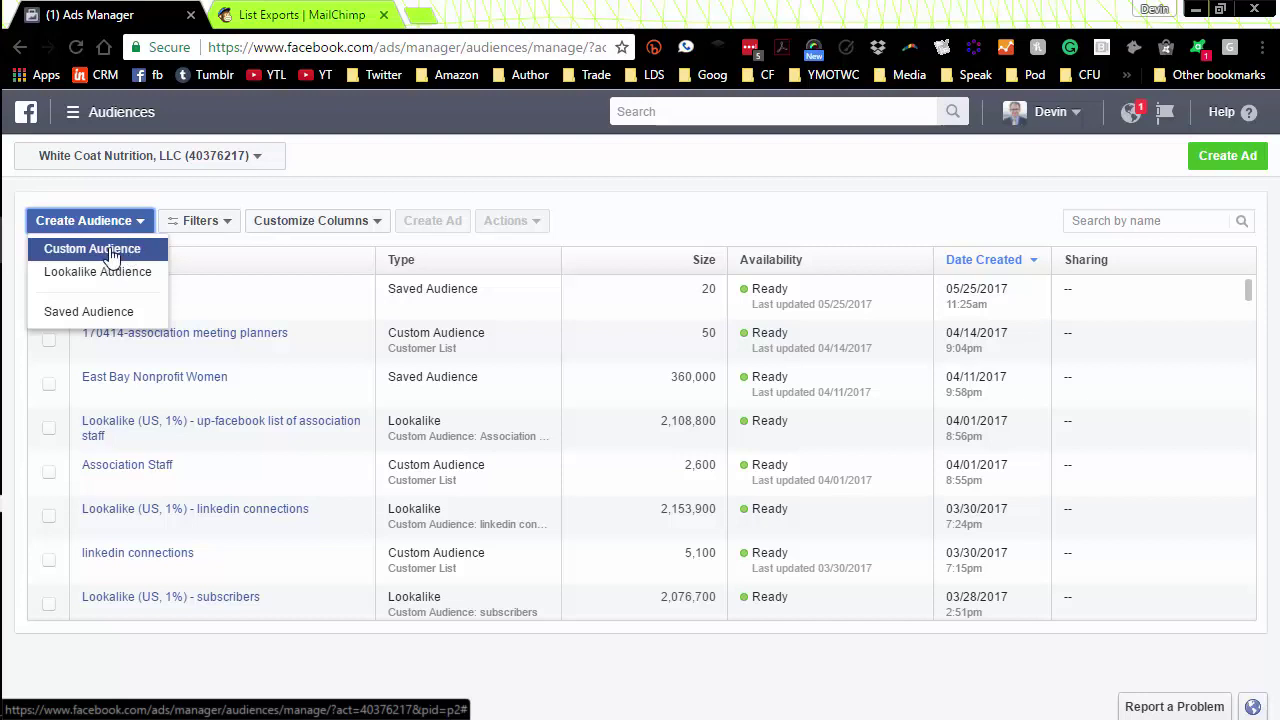
{"action": "left_click", "coordinate": [110, 250]}
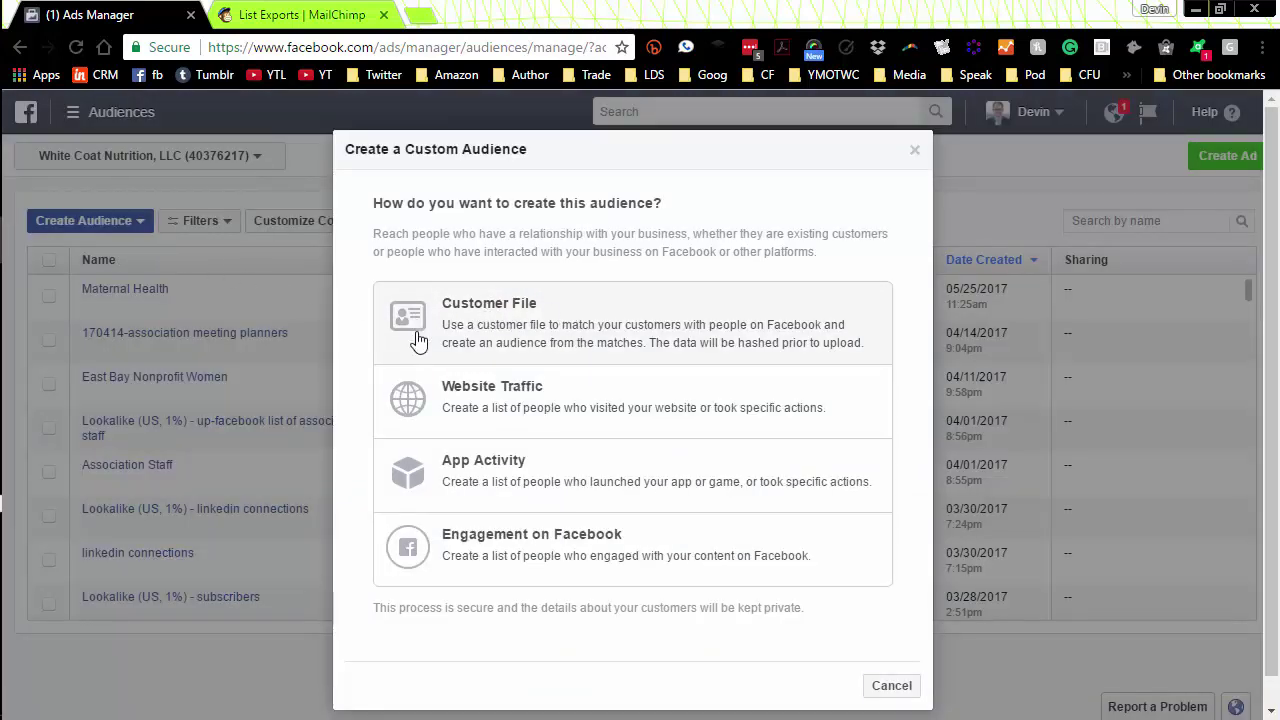
{"action": "left_click", "coordinate": [481, 331]}
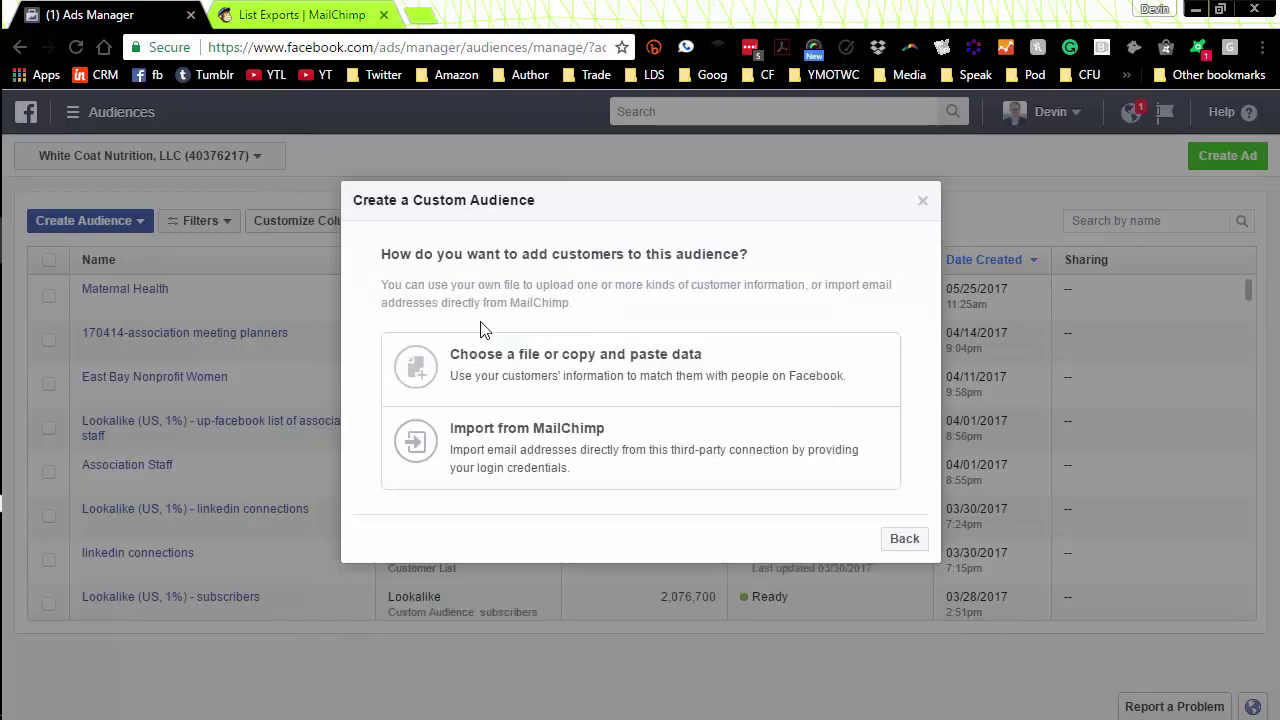
{"action": "left_click", "coordinate": [494, 440]}
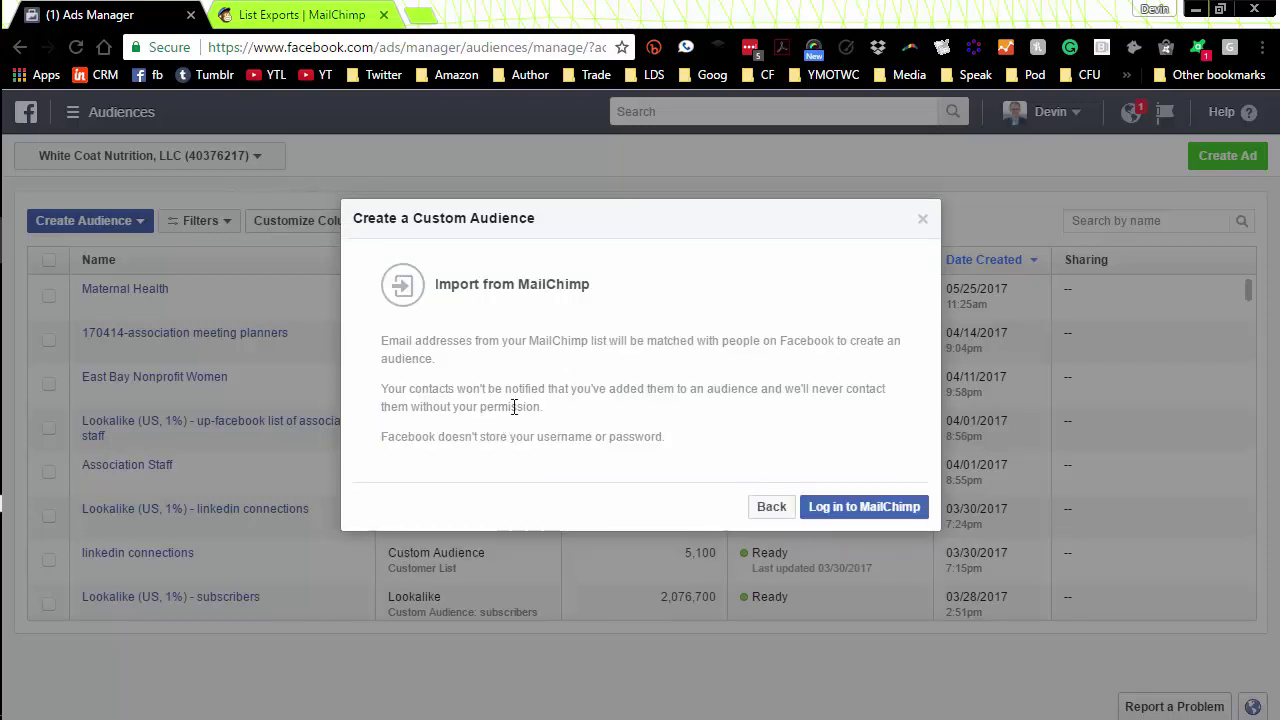
Step: Log in to MailChimp and create the audience from the Your Mark On The World list
{"action": "left_click", "coordinate": [837, 508]}
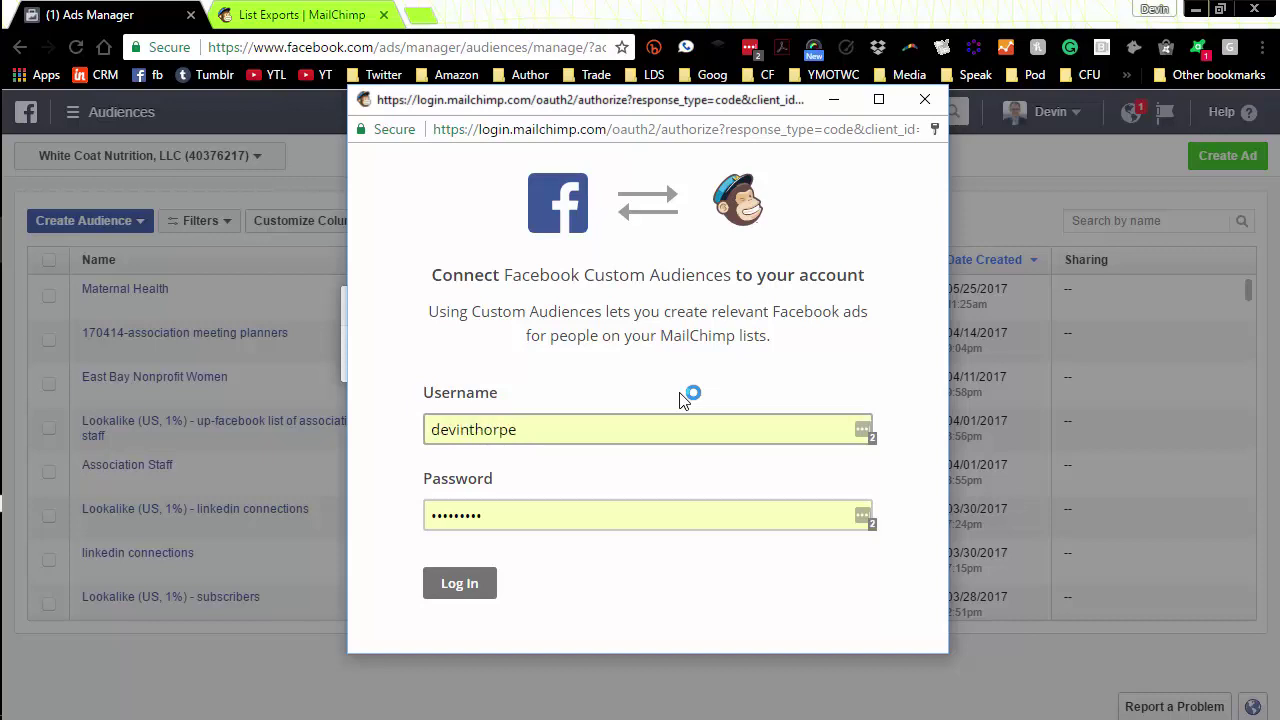
{"action": "left_click", "coordinate": [458, 583]}
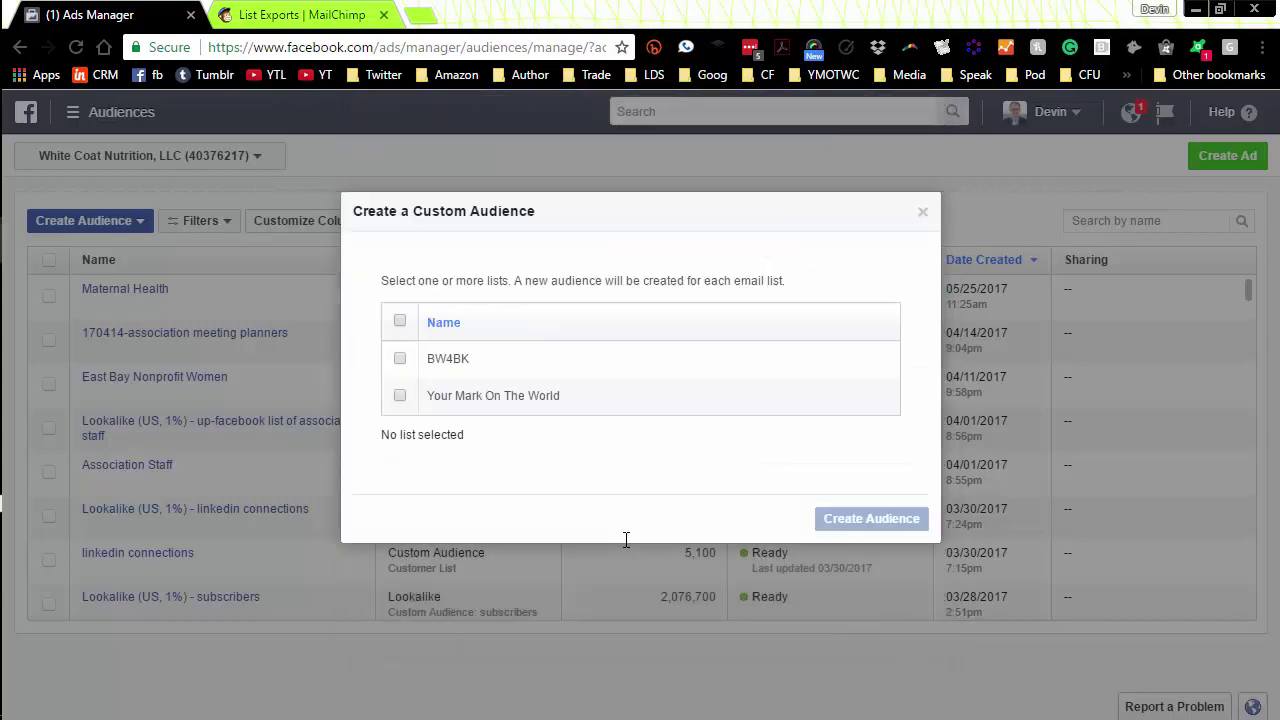
{"action": "left_click", "coordinate": [400, 395]}
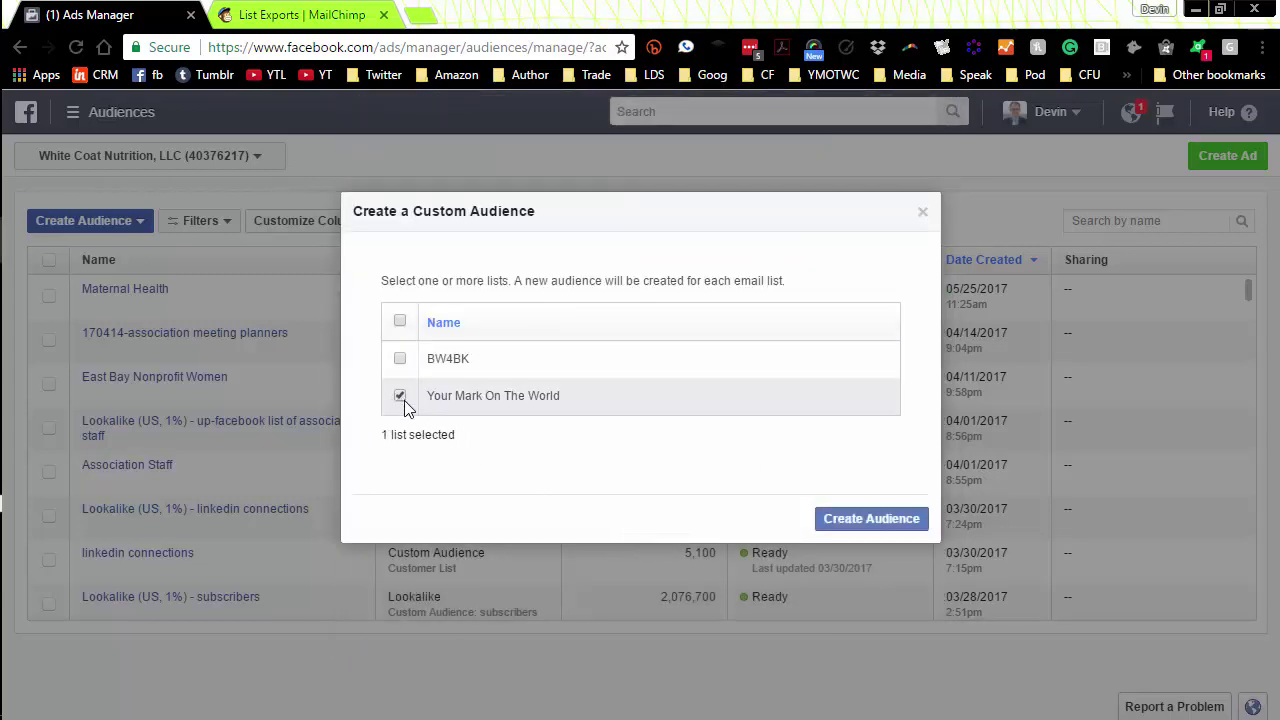
{"action": "left_click", "coordinate": [852, 520]}
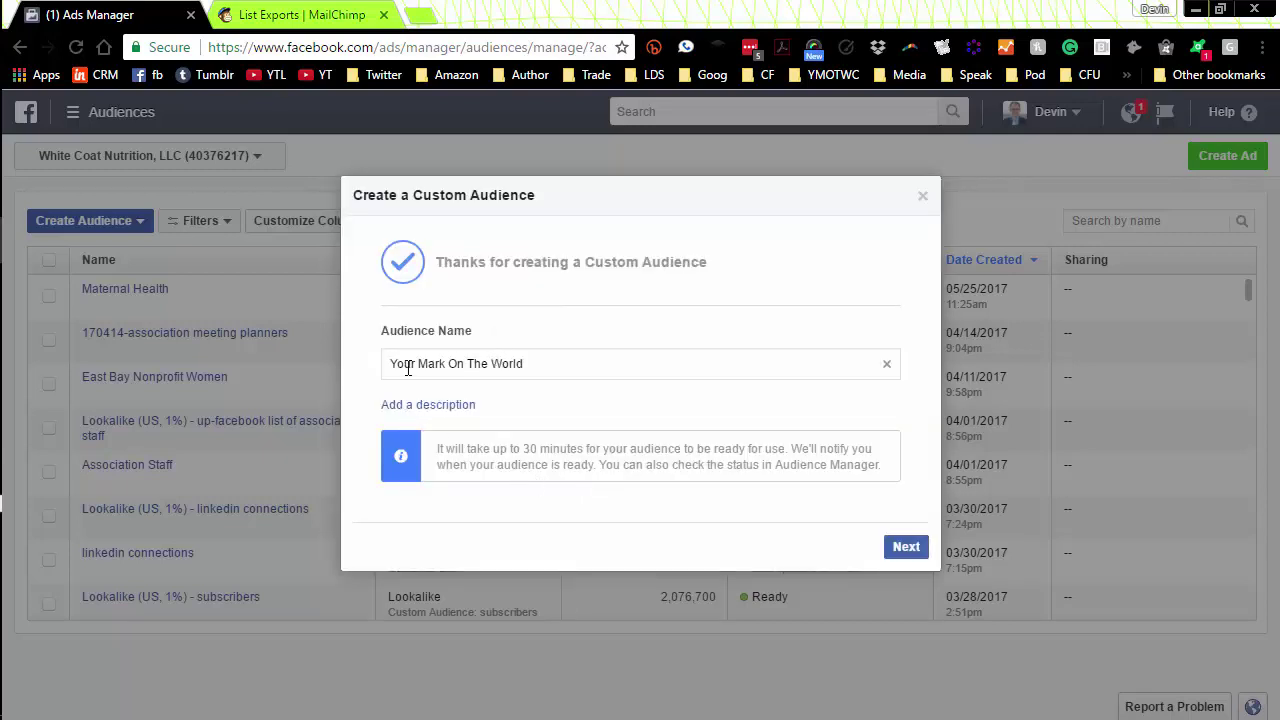
Step: Rename the audience to '170527-Your Mark On The World List' and continue
{"action": "left_click", "coordinate": [394, 364]}
{"action": "type", "text": "170"}
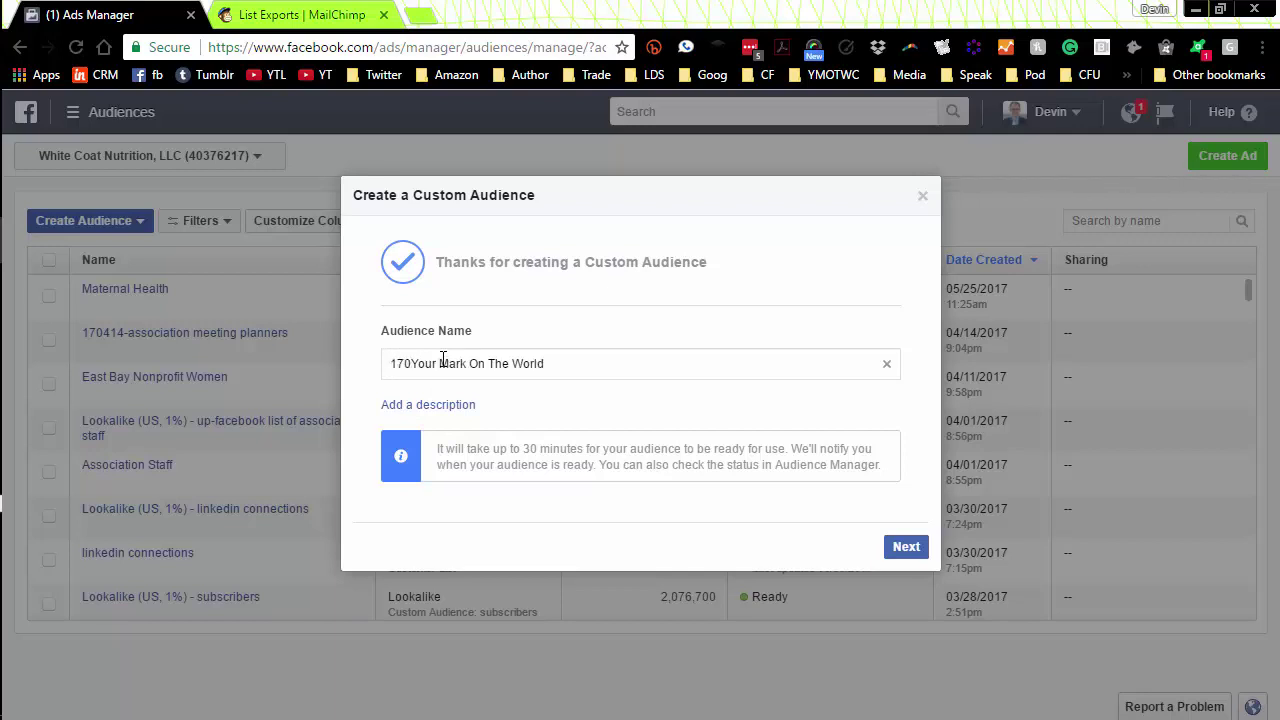
{"action": "type", "text": "5"}
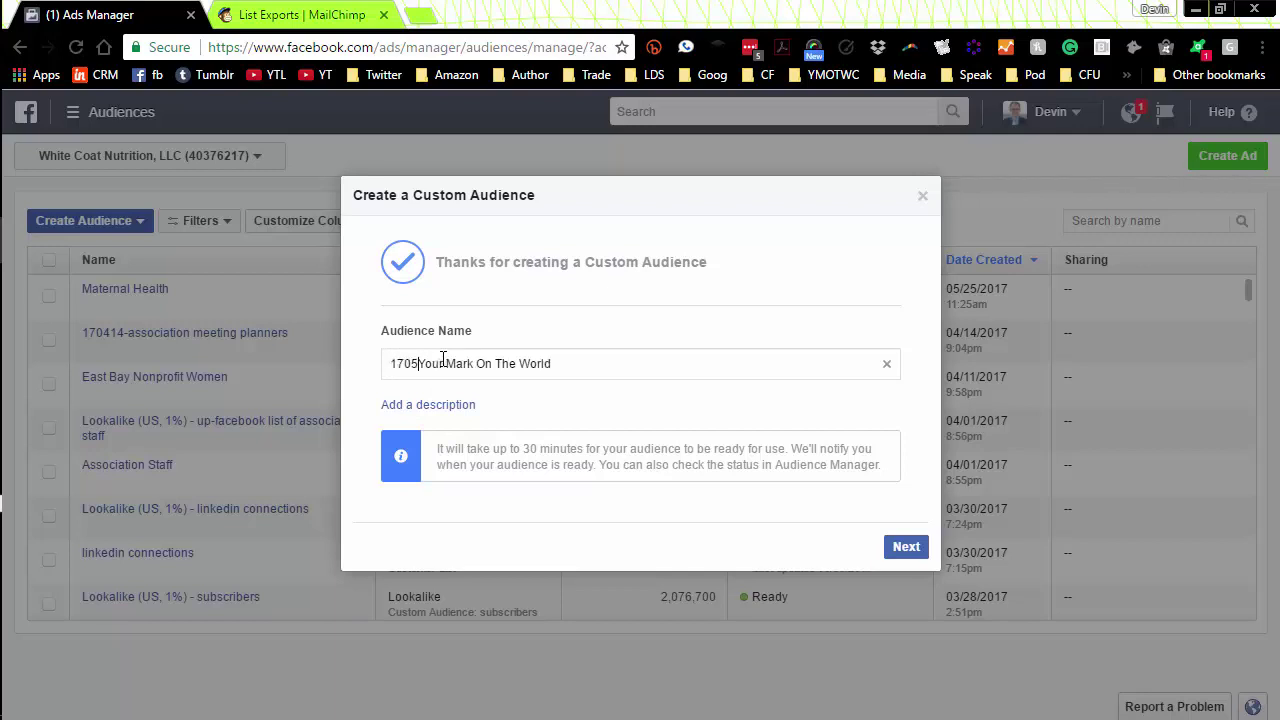
{"action": "type", "text": "27-"}
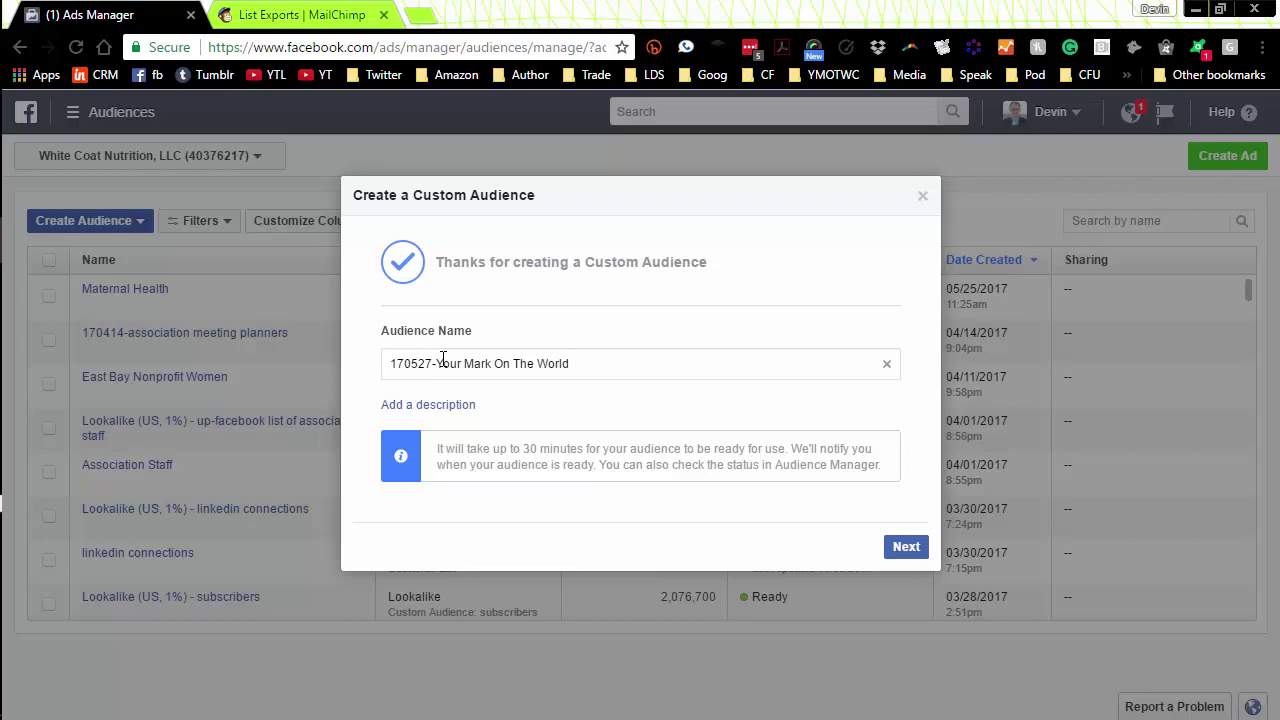
{"action": "type", "text": "List"}
{"action": "left_click", "coordinate": [904, 548]}
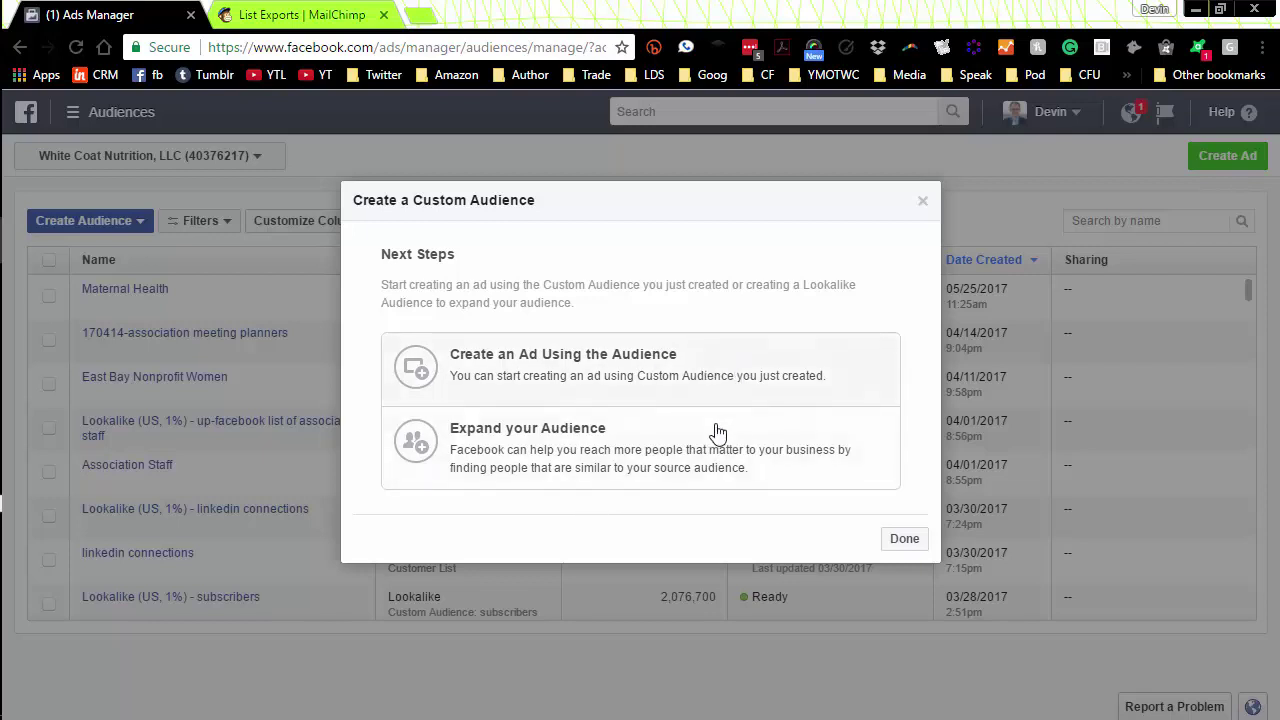
Step: Finish the MailChimp audience and reopen the Create Audience dropdown
{"action": "left_click", "coordinate": [903, 541]}
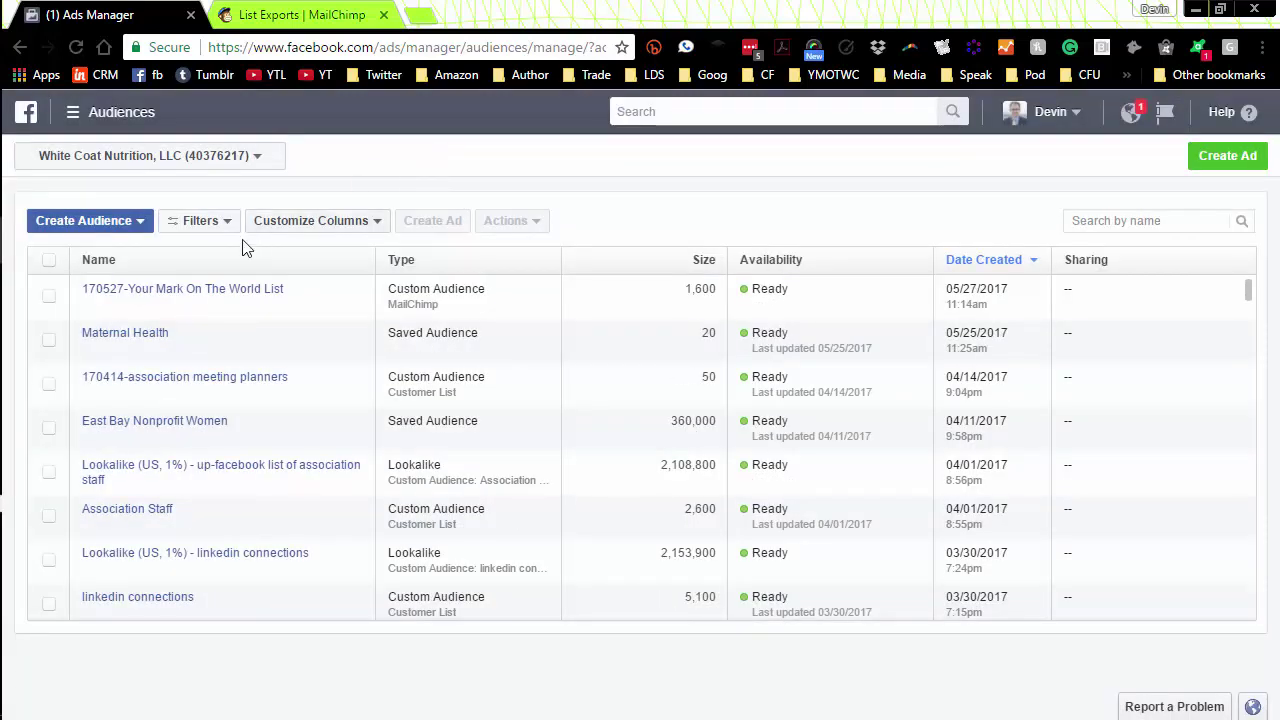
{"action": "mouse_move", "coordinate": [208, 290]}
{"action": "left_click", "coordinate": [136, 224]}
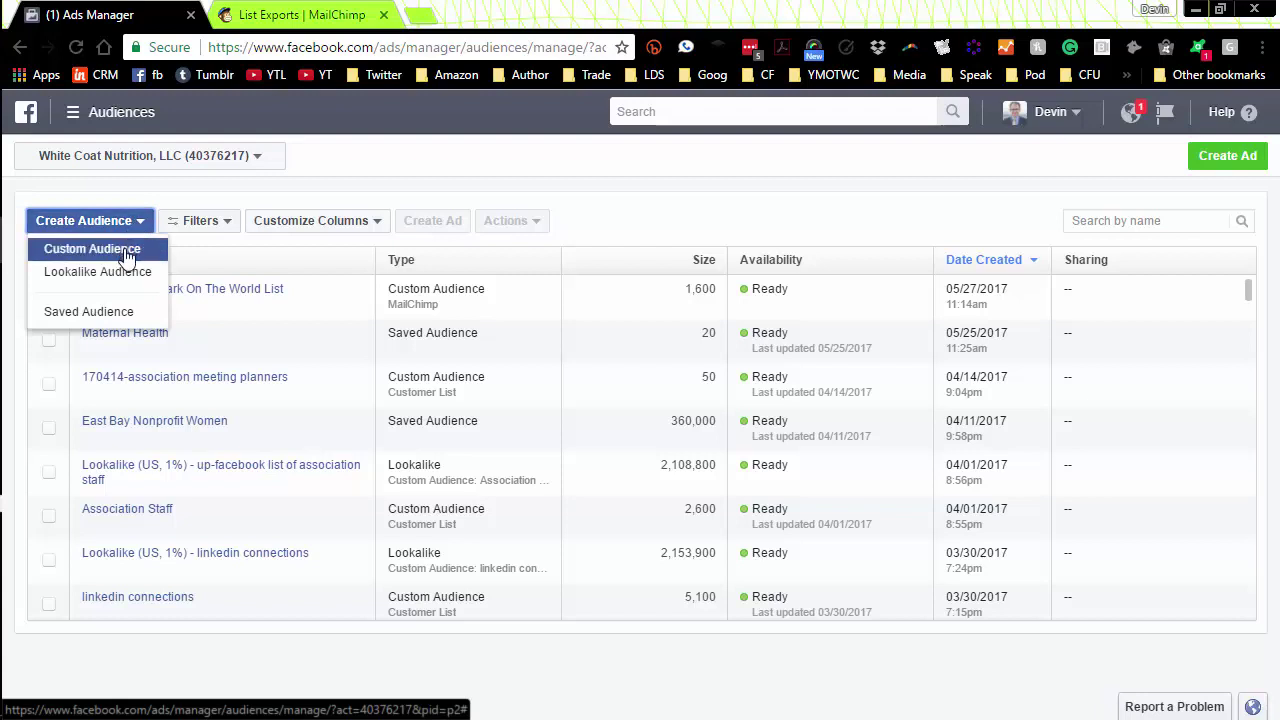
Step: Start a second Custom Audience from your own uploaded customer file
{"action": "left_click", "coordinate": [127, 252]}
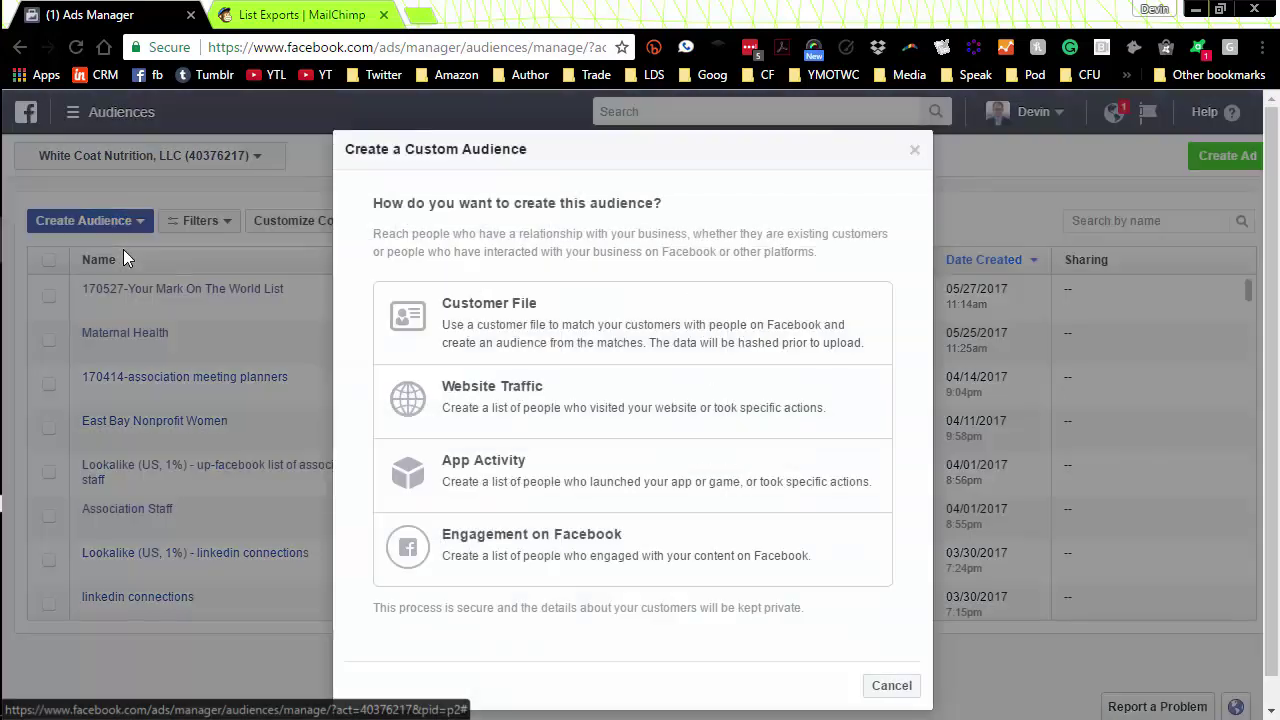
{"action": "left_click", "coordinate": [502, 313]}
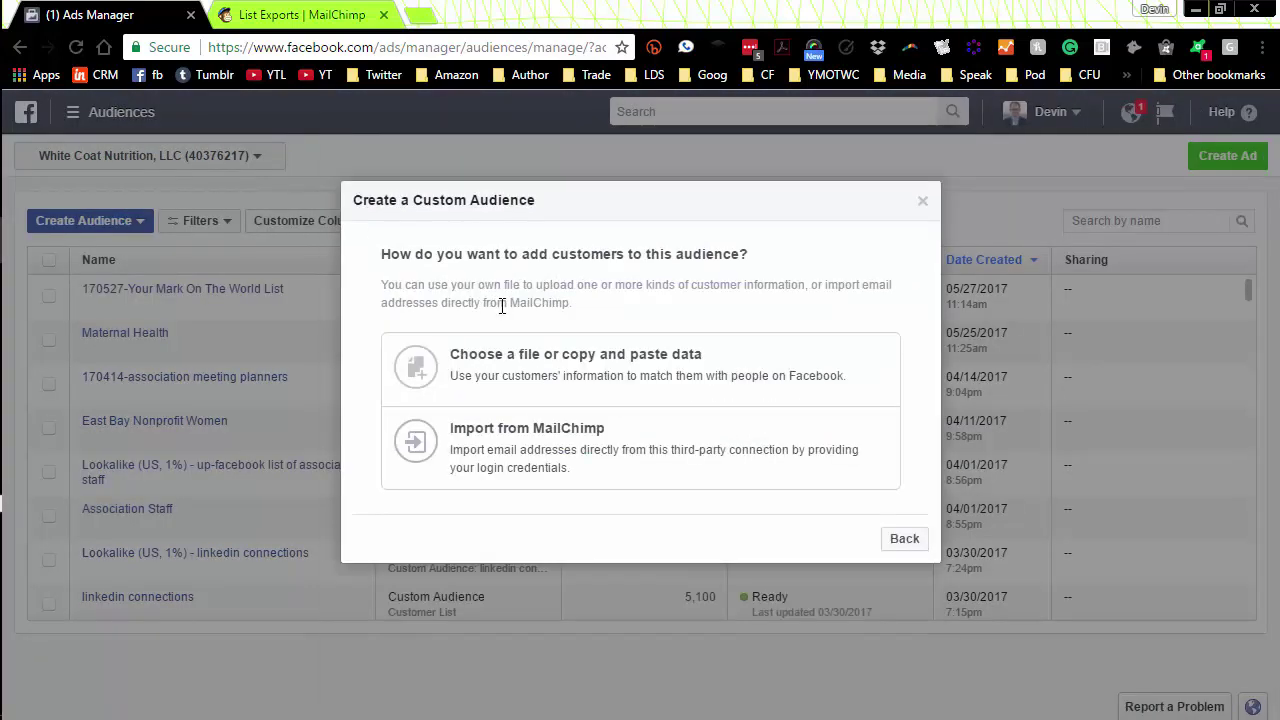
{"action": "left_click", "coordinate": [512, 372]}
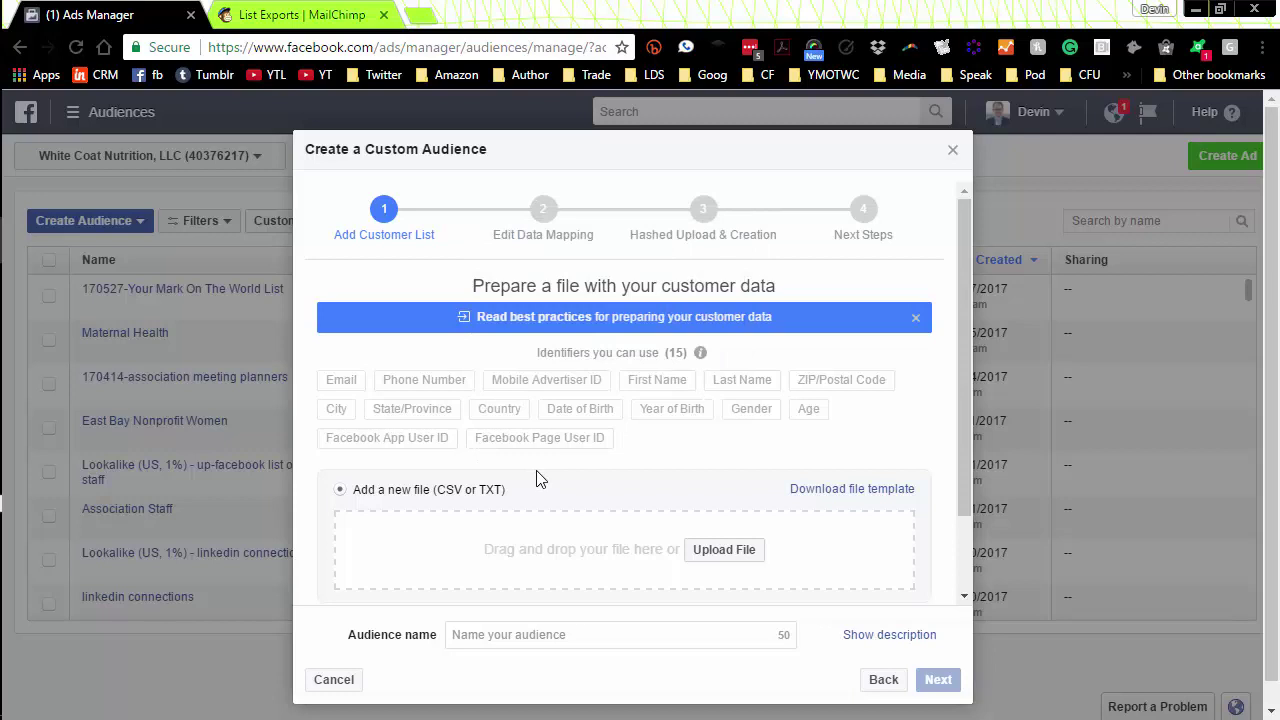
Step: Attach 170527-cleaned_mailchimp_subscribers.csv from the YMOTWC folder and proceed to column mapping
{"action": "left_click", "coordinate": [722, 550]}
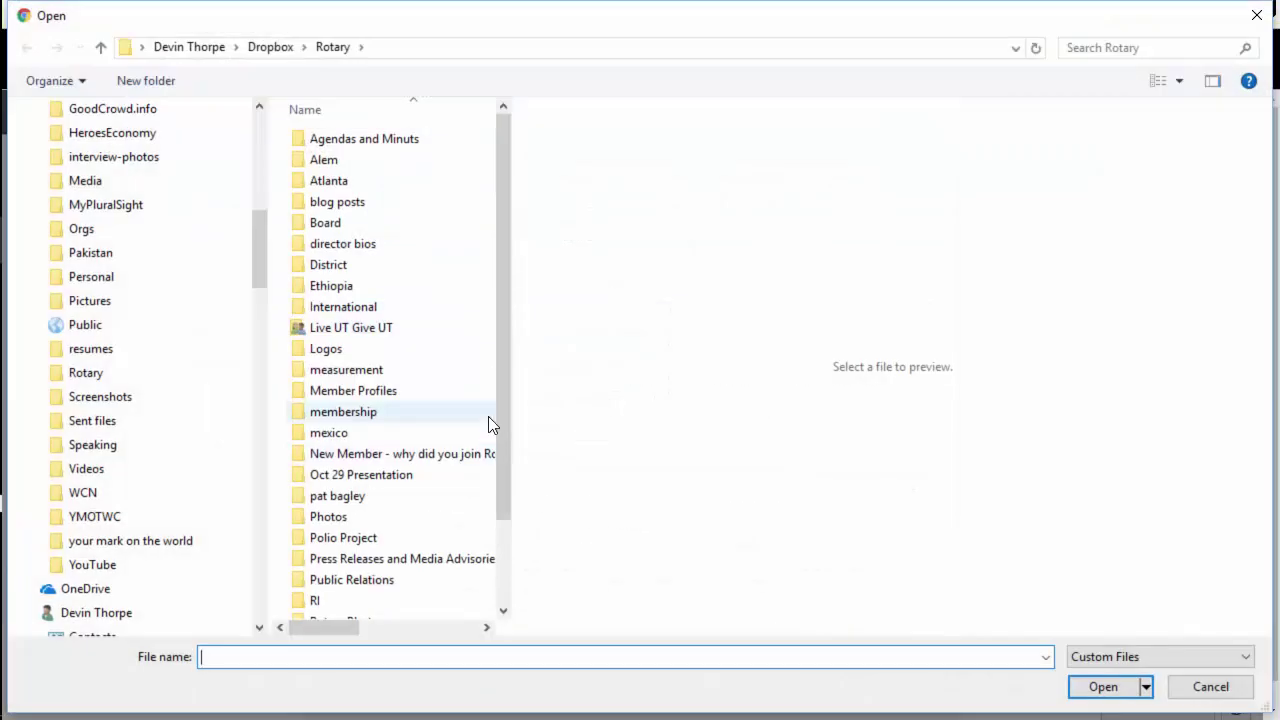
{"action": "left_click", "coordinate": [270, 46]}
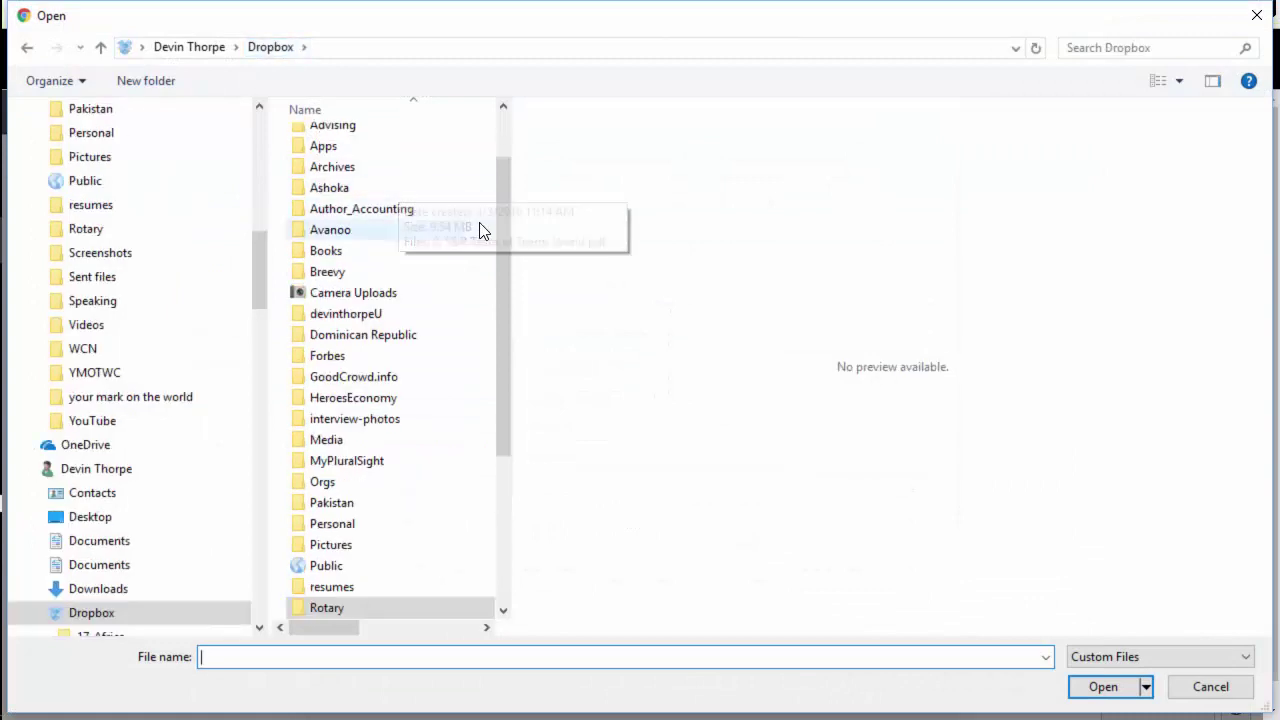
{"action": "left_click_drag", "start_coordinate": [509, 234], "coordinate": [480, 409]}
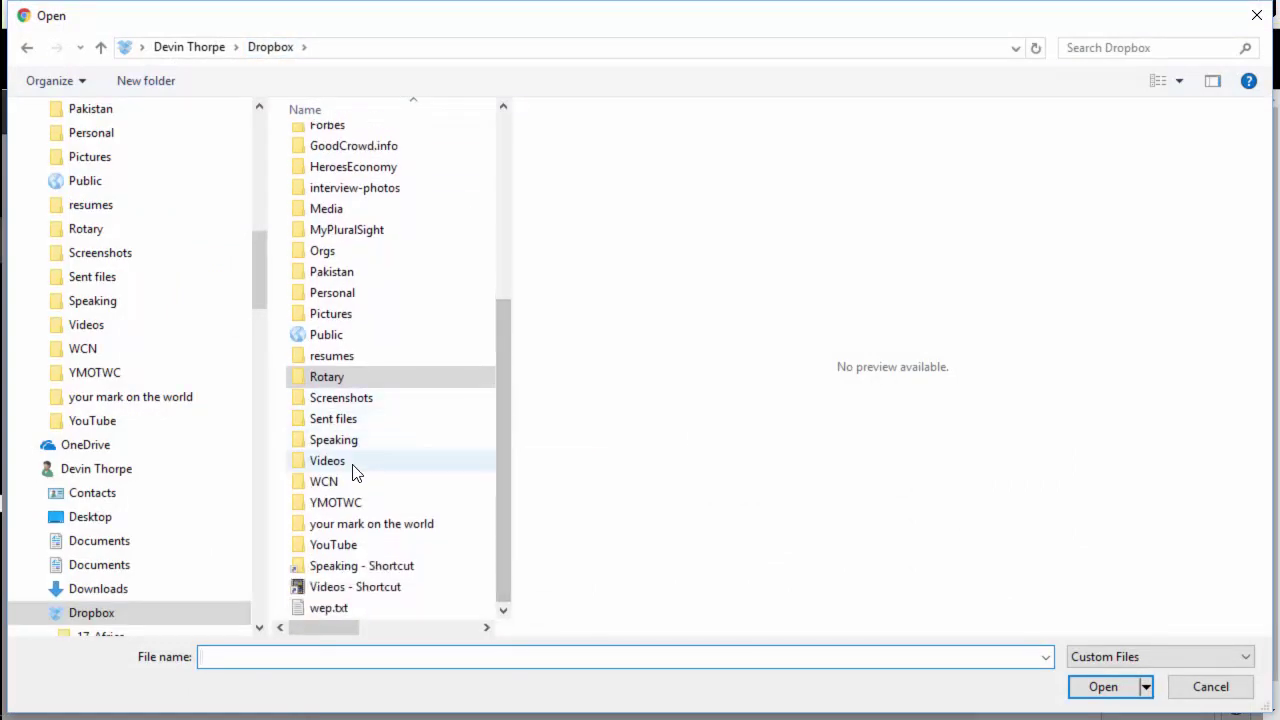
{"action": "double_click", "coordinate": [351, 503]}
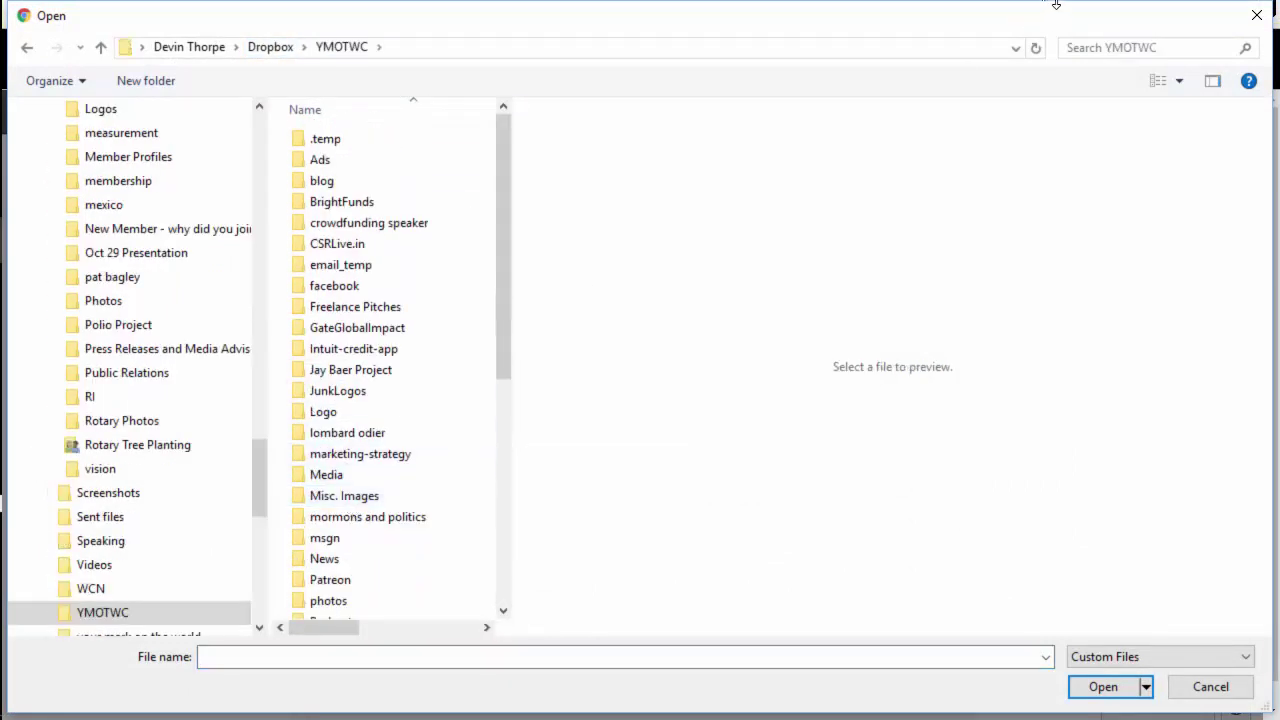
{"action": "left_click", "coordinate": [1088, 44]}
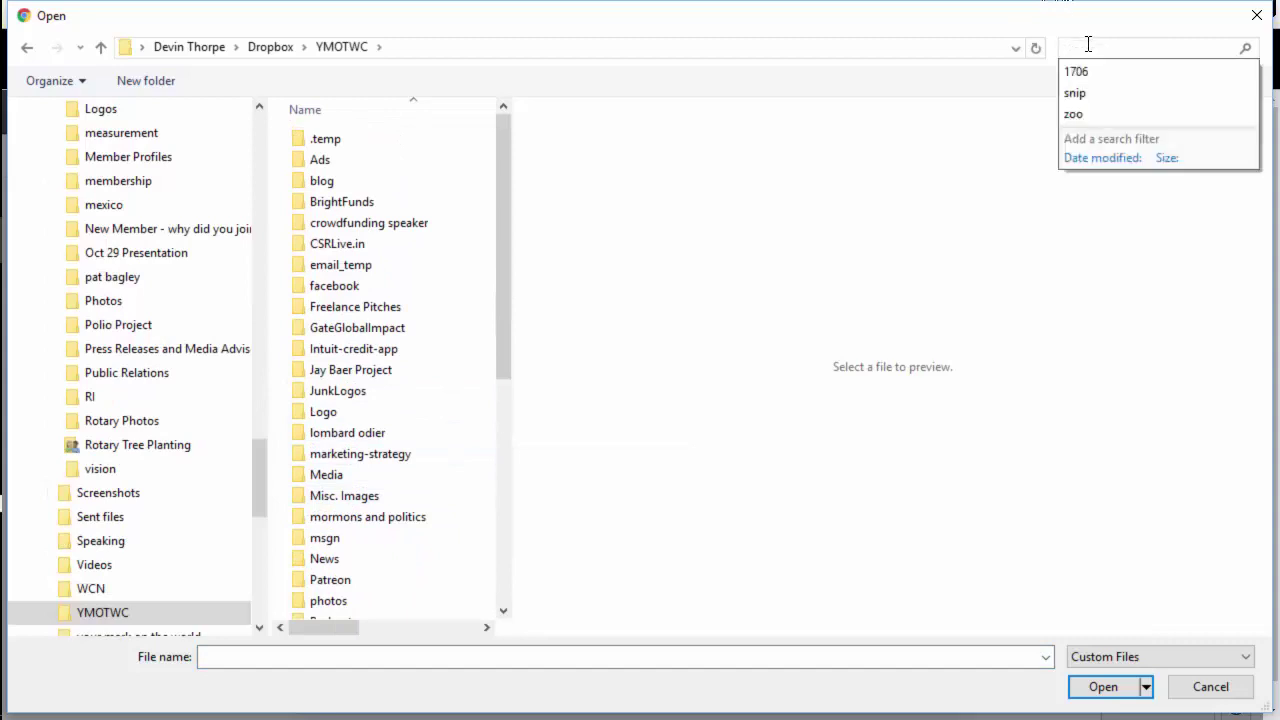
{"action": "type", "text": "170"}
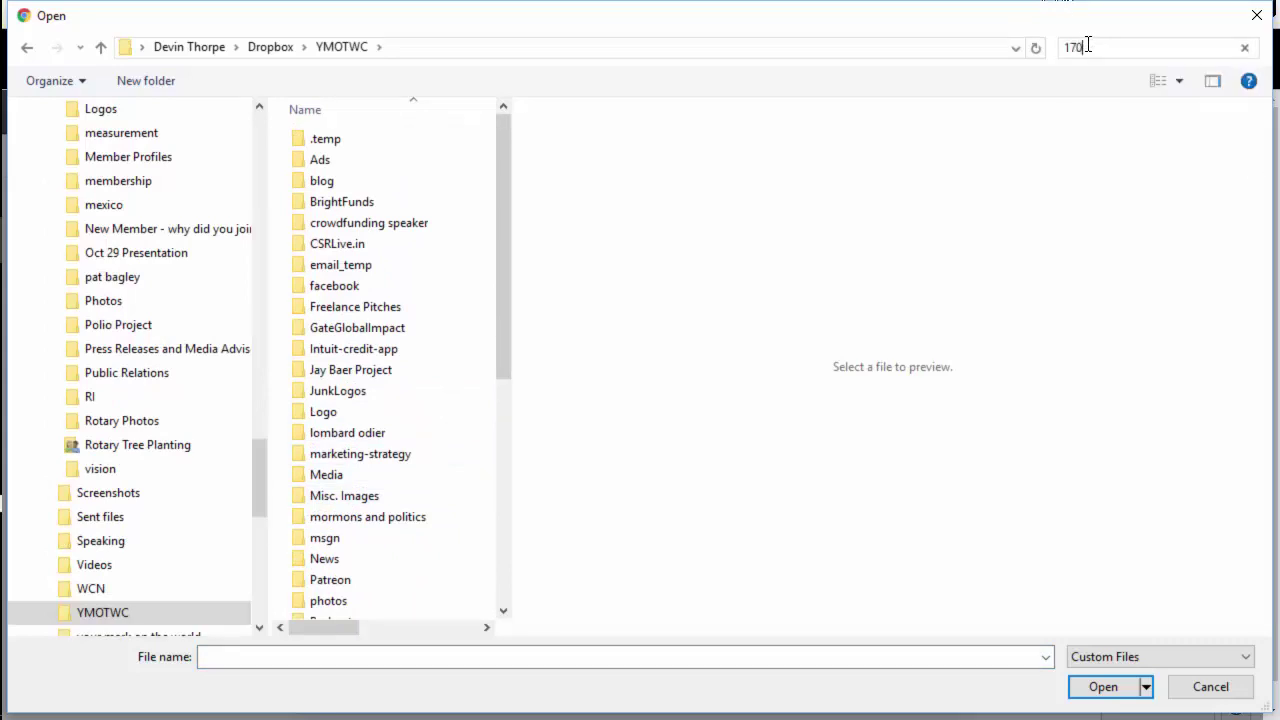
{"action": "type", "text": "527"}
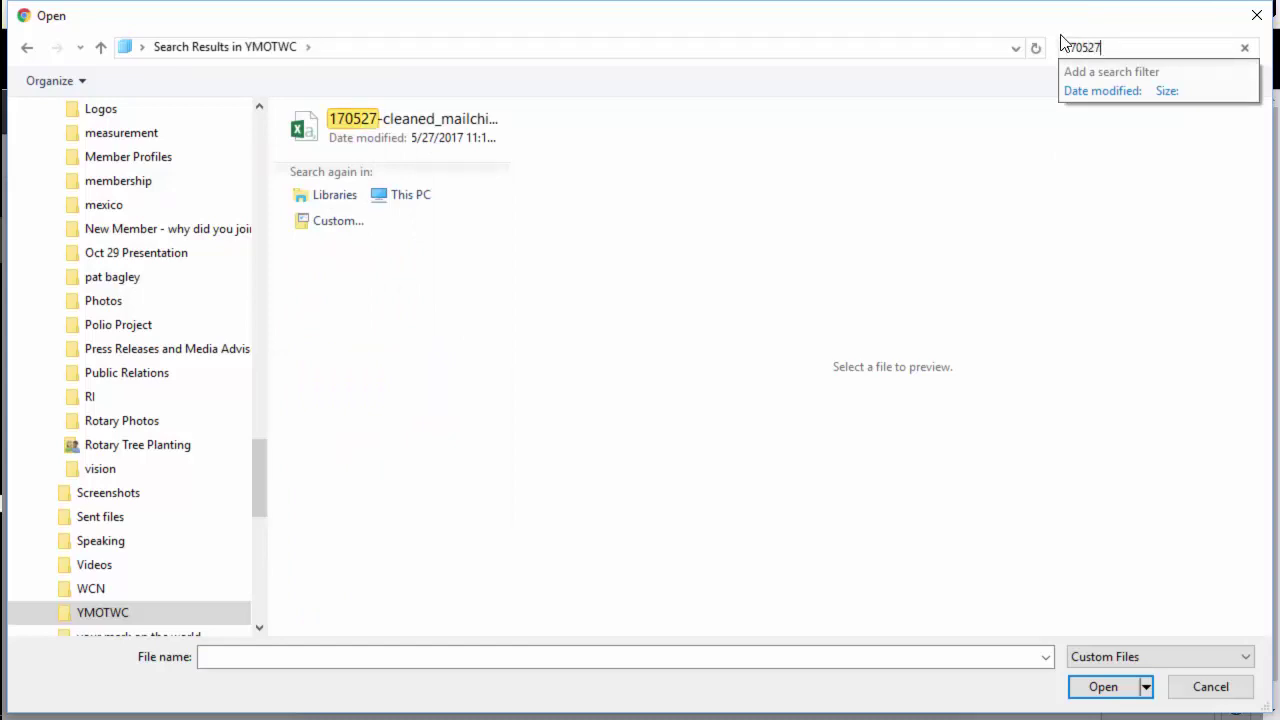
{"action": "left_click", "coordinate": [410, 125]}
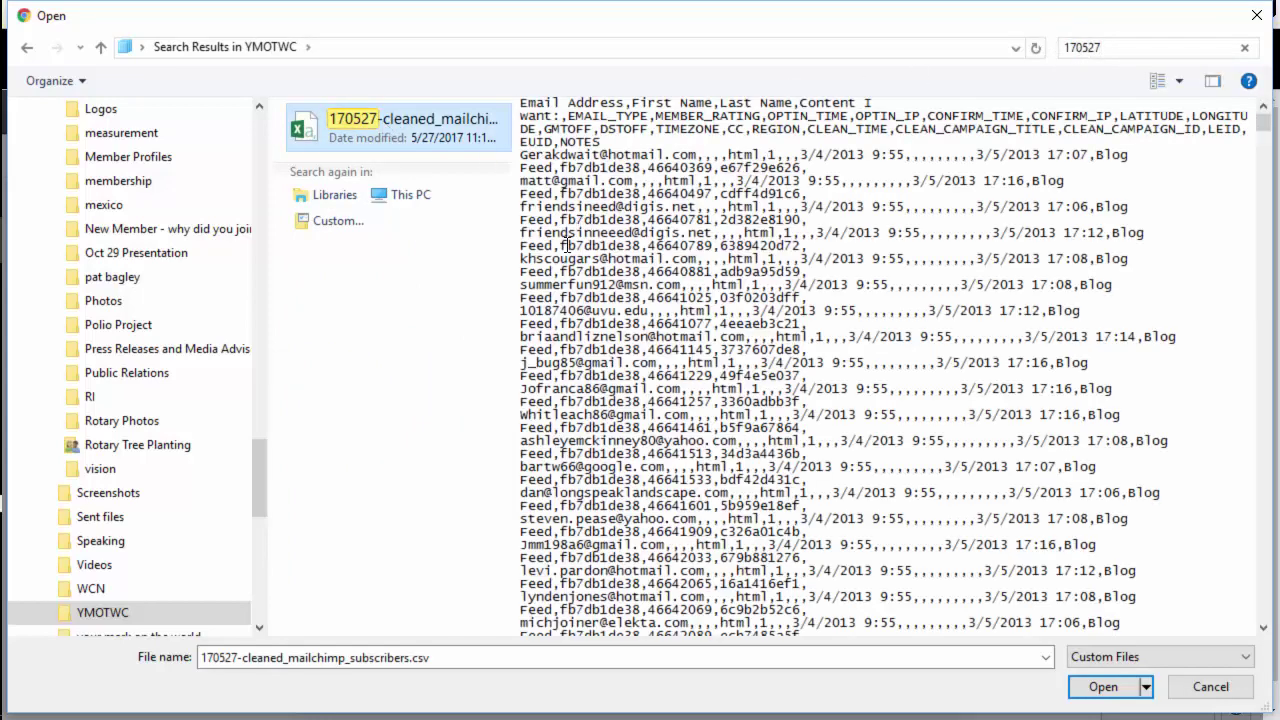
{"action": "left_click", "coordinate": [1102, 687]}
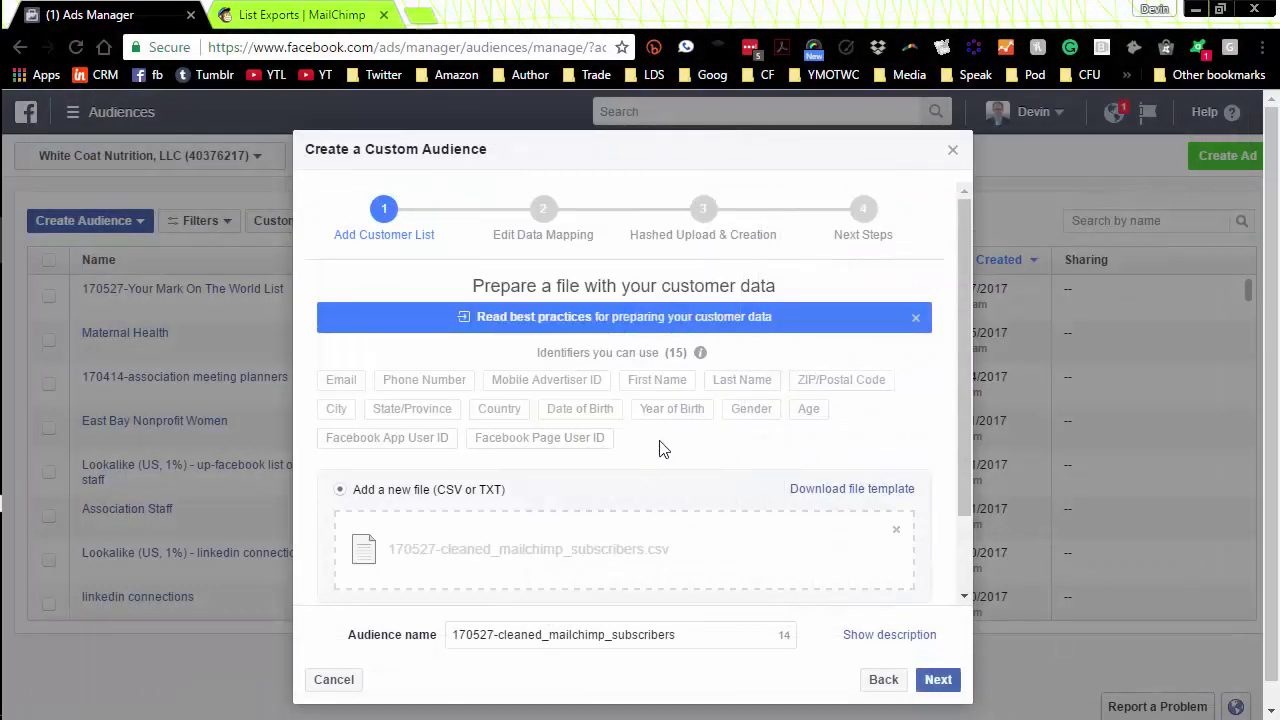
{"action": "scroll", "coordinate": [670, 450], "scroll_direction": "down", "scroll_amount": 2}
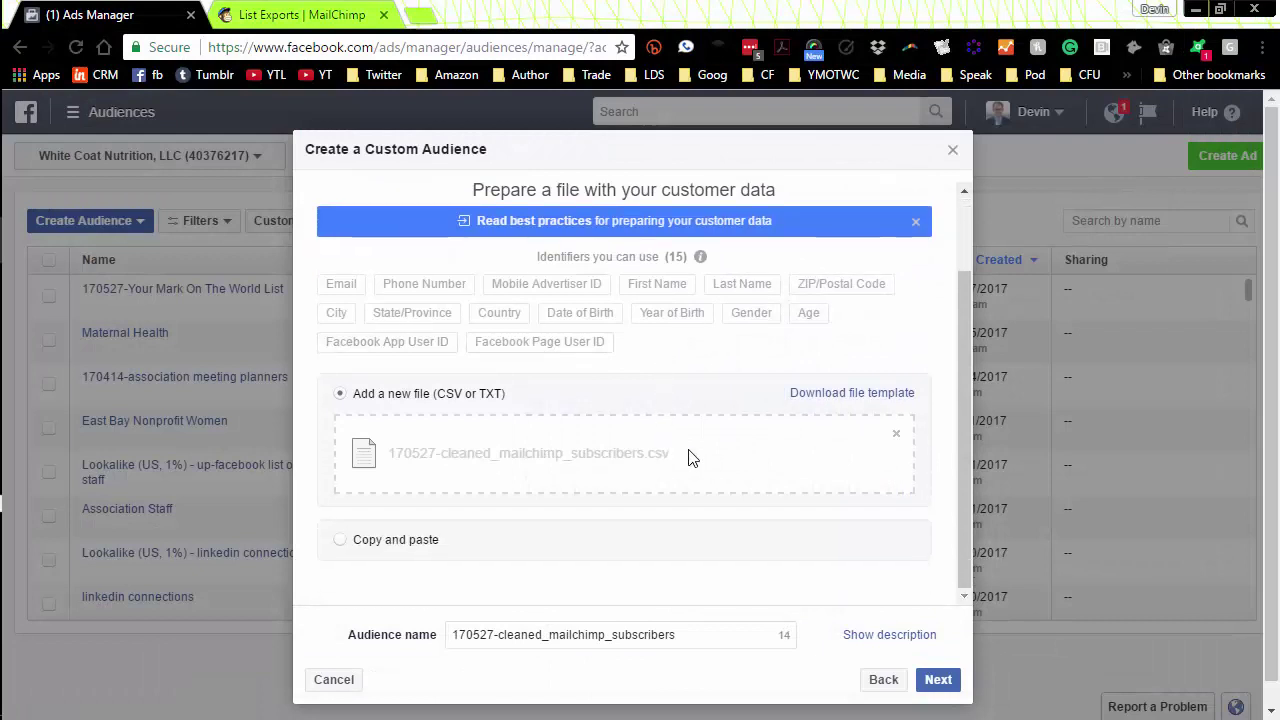
{"action": "left_click", "coordinate": [935, 680]}
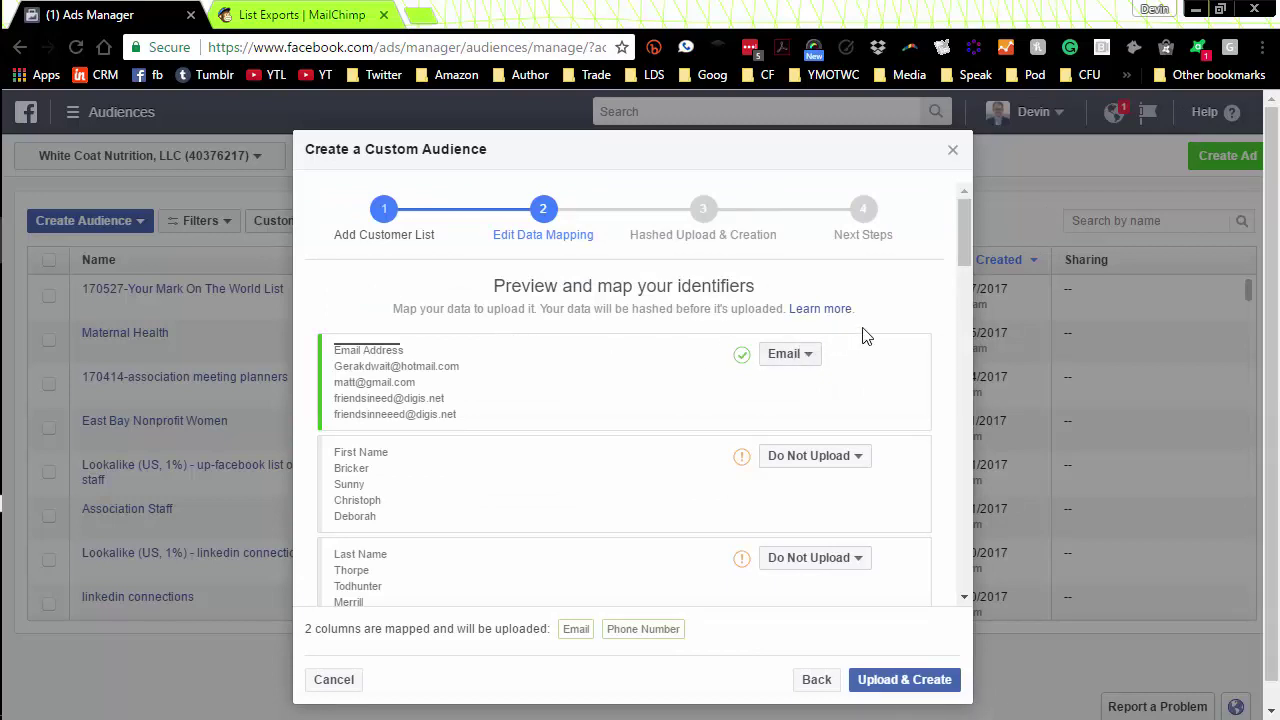
Step: Map the First Name and Last Name columns to their first- and last-name identifiers
{"action": "left_click_drag", "start_coordinate": [964, 241], "coordinate": [963, 269]}
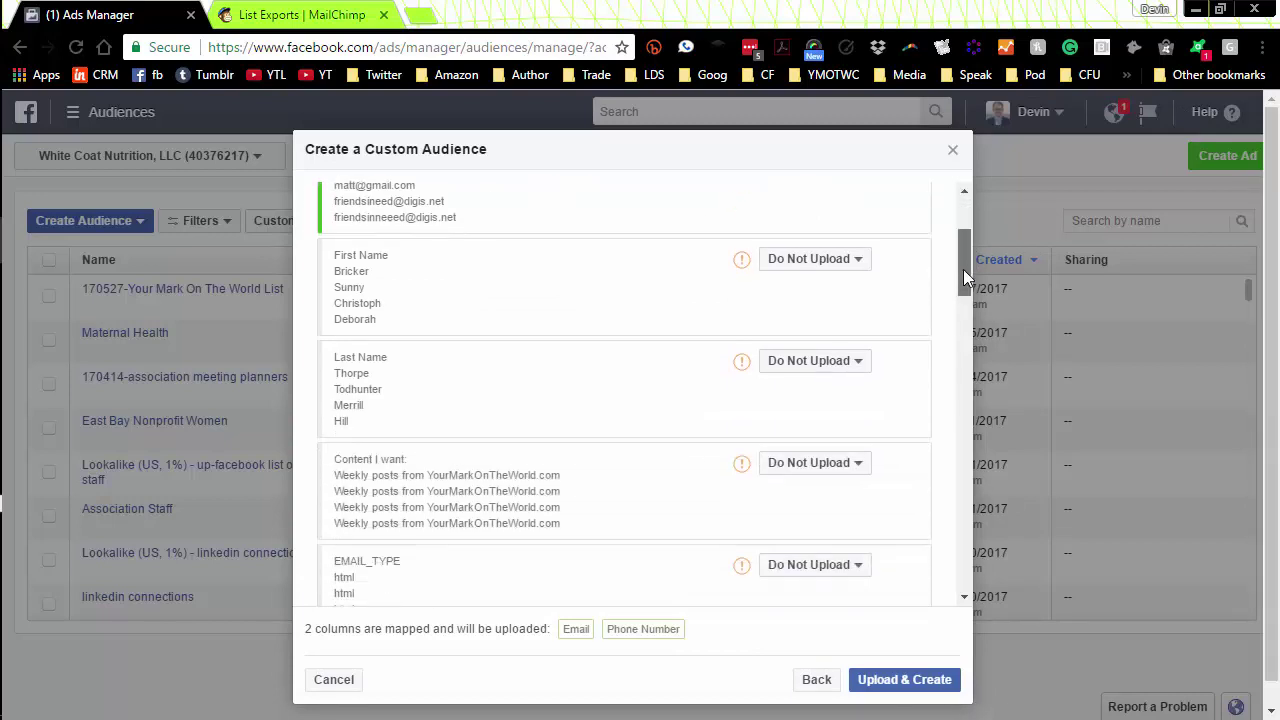
{"action": "left_click", "coordinate": [846, 260]}
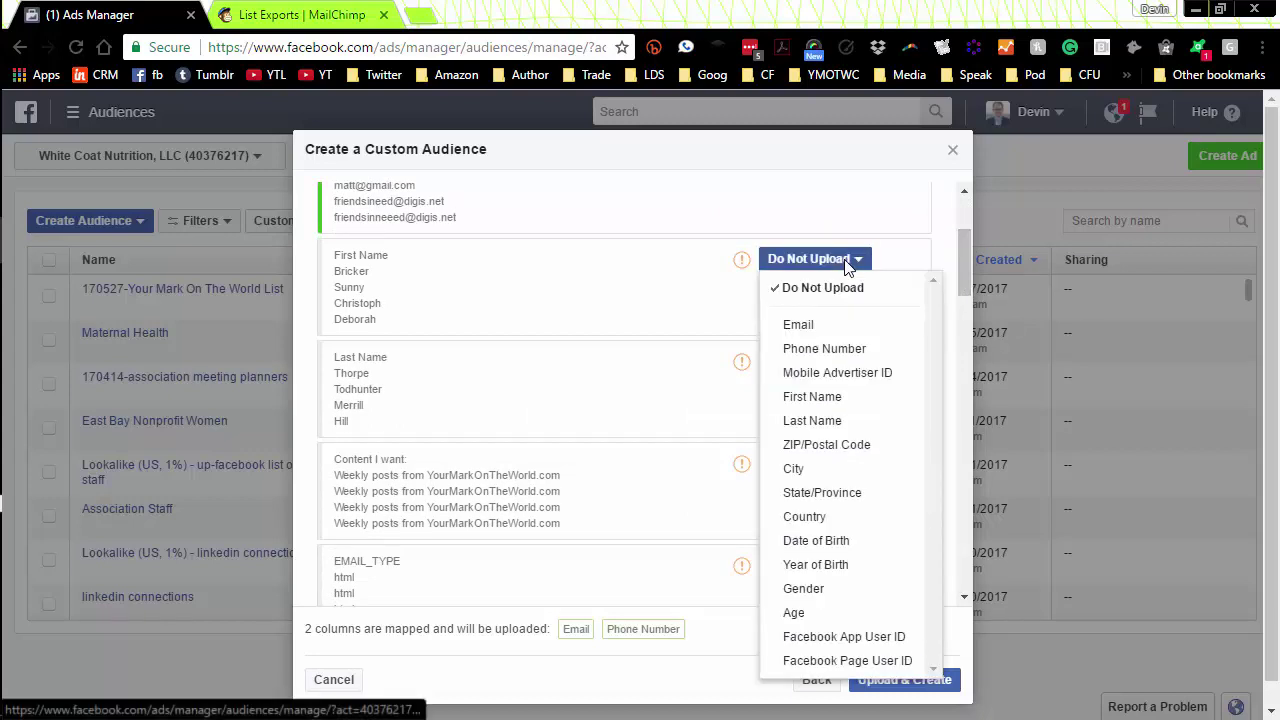
{"action": "left_click", "coordinate": [830, 397]}
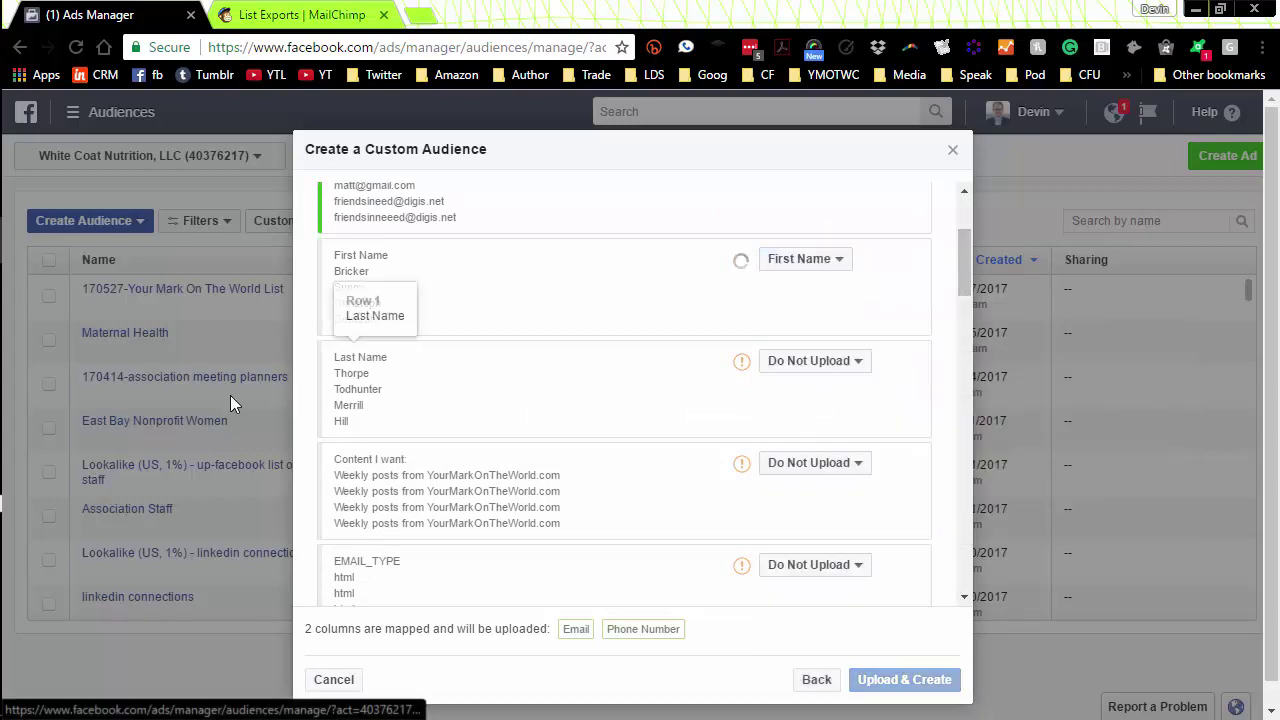
{"action": "left_click", "coordinate": [834, 362]}
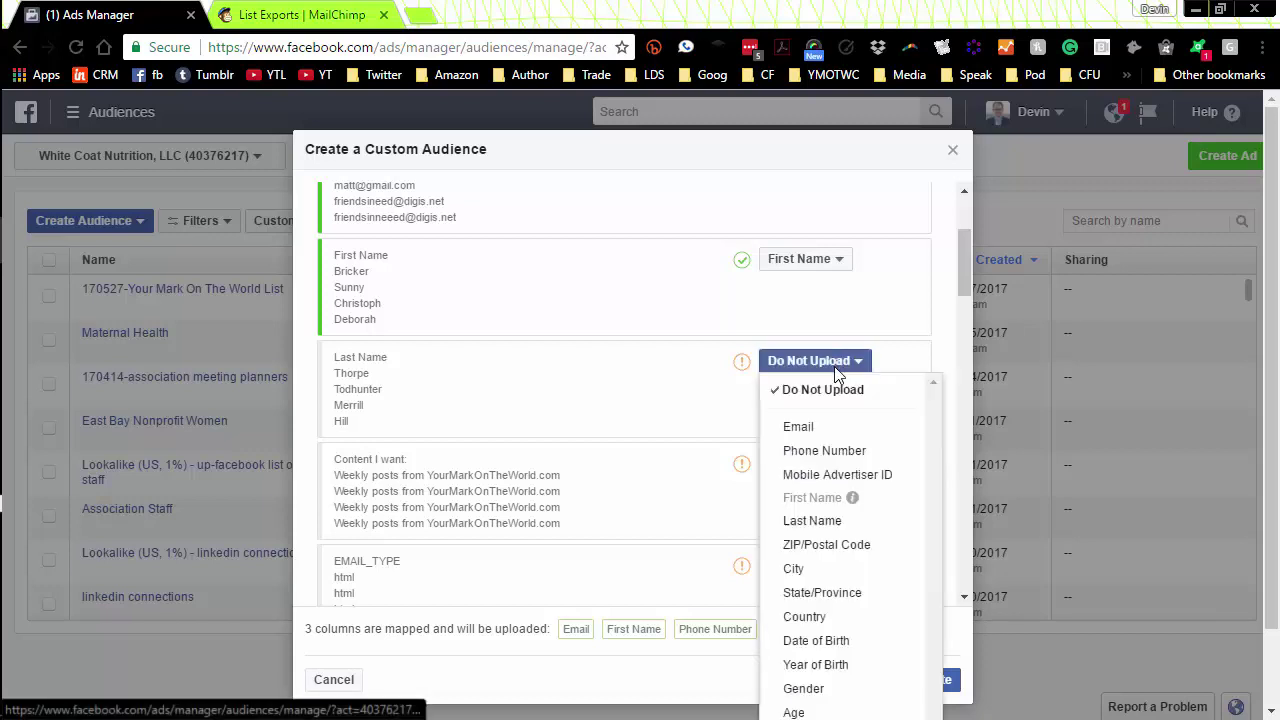
{"action": "left_click", "coordinate": [812, 520]}
Step: Set the LEID column to Do Not Upload
{"action": "scroll", "coordinate": [700, 430], "scroll_direction": "down", "scroll_amount": 1}
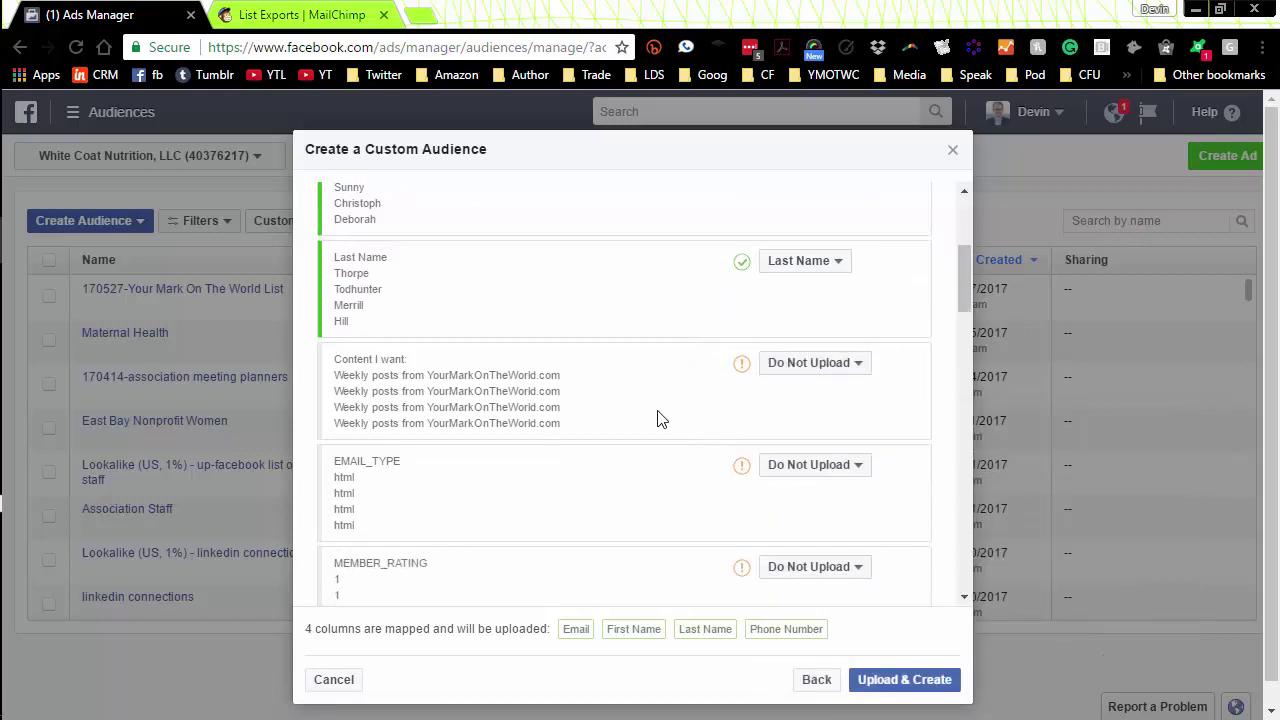
{"action": "scroll", "coordinate": [652, 400], "scroll_direction": "down", "scroll_amount": 1}
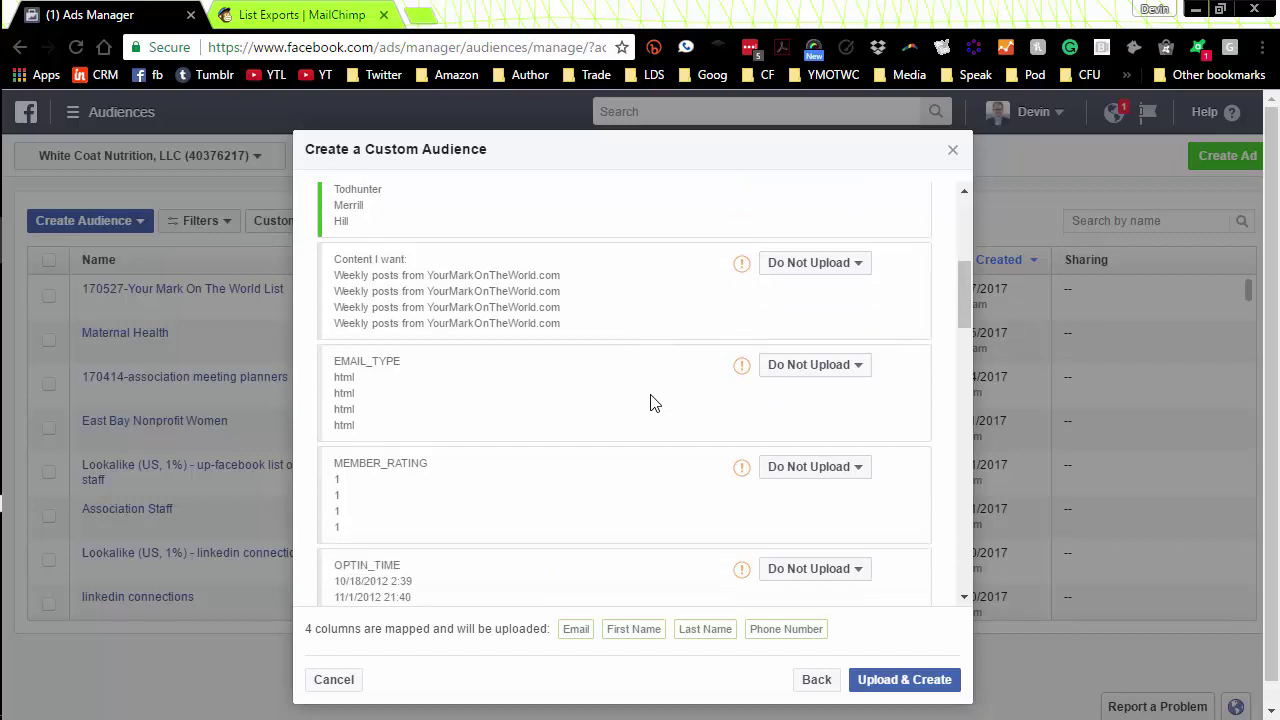
{"action": "scroll", "coordinate": [652, 403], "scroll_direction": "down", "scroll_amount": 3}
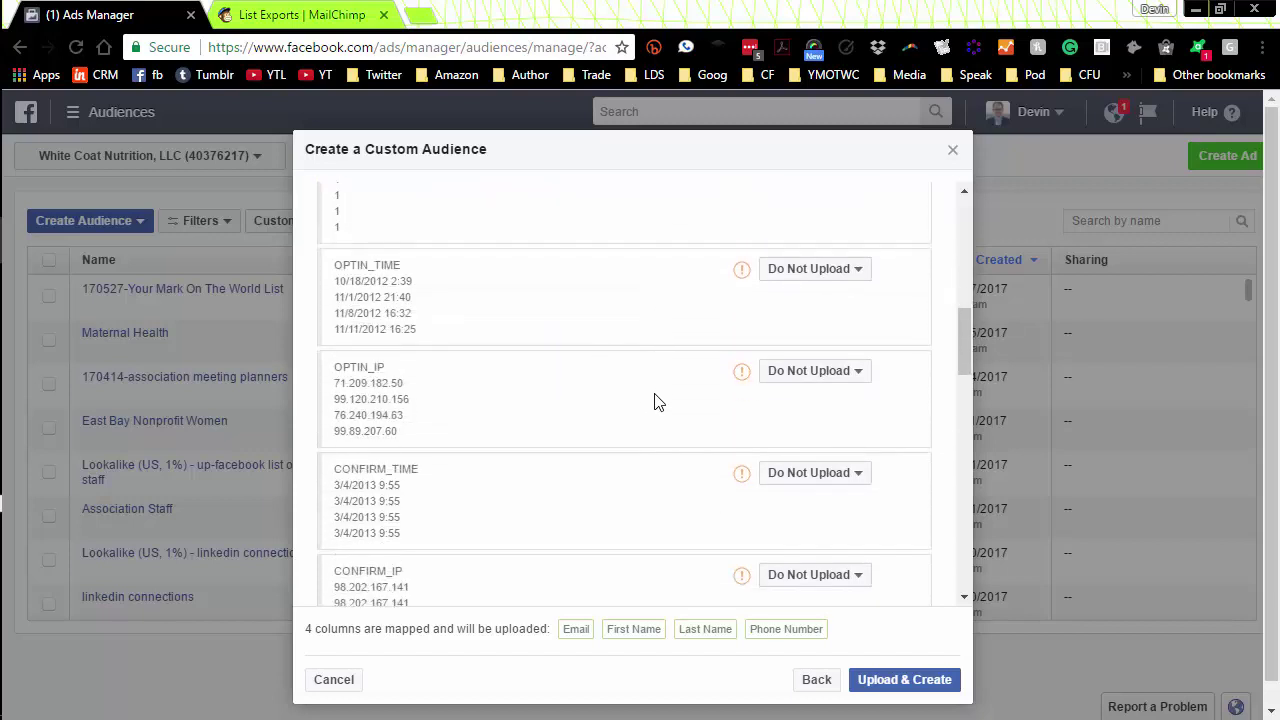
{"action": "scroll", "coordinate": [655, 403], "scroll_direction": "down", "scroll_amount": 5}
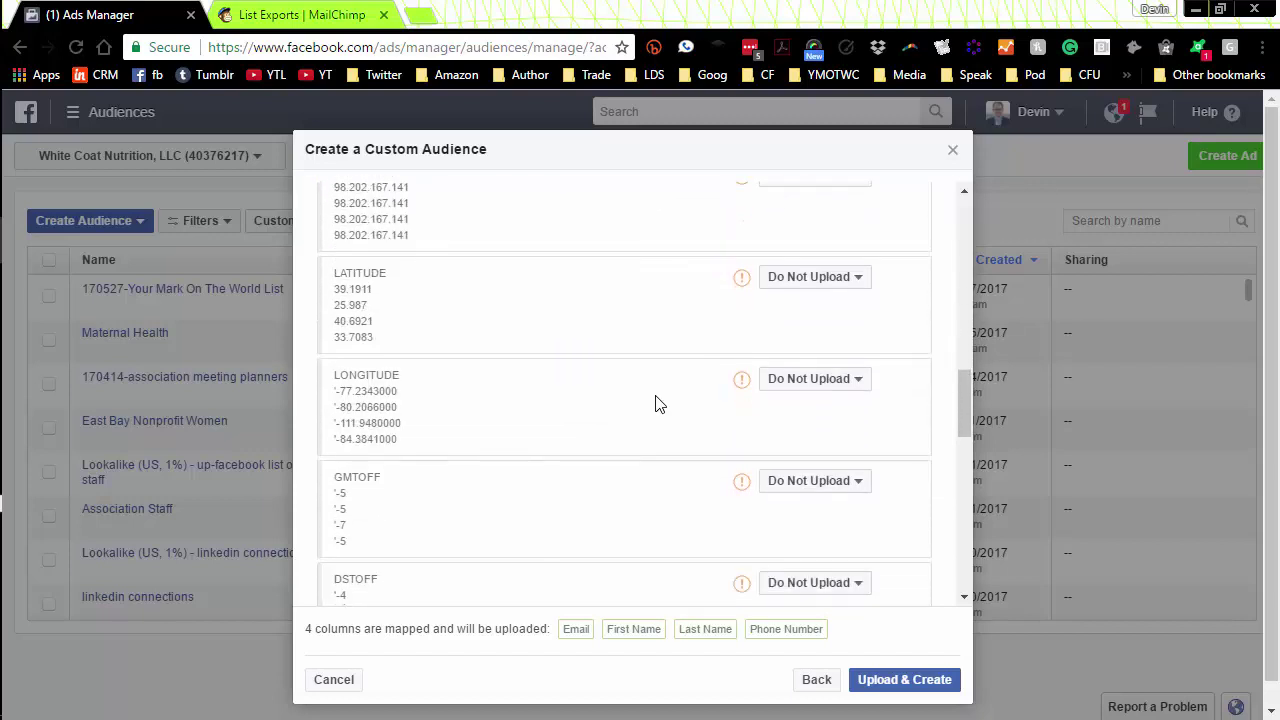
{"action": "scroll", "coordinate": [655, 403], "scroll_direction": "down", "scroll_amount": 2}
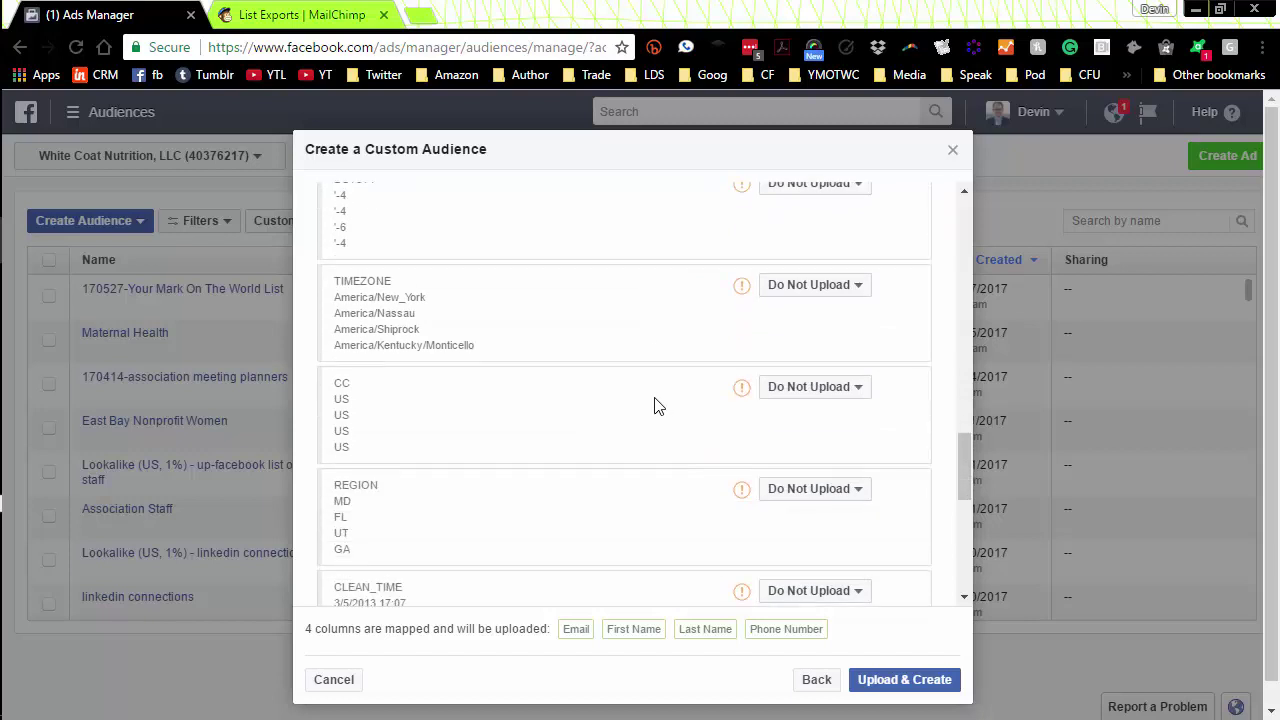
{"action": "scroll", "coordinate": [654, 398], "scroll_direction": "down", "scroll_amount": 3}
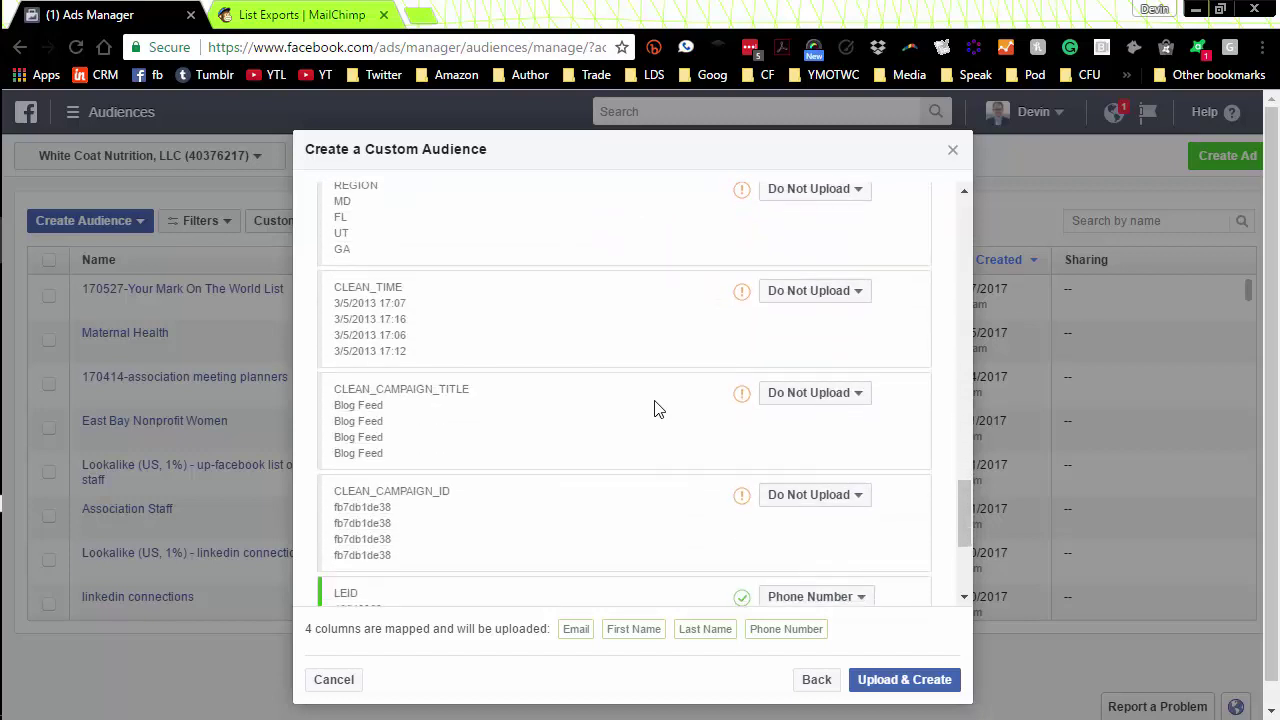
{"action": "scroll", "coordinate": [655, 403], "scroll_direction": "down", "scroll_amount": 2}
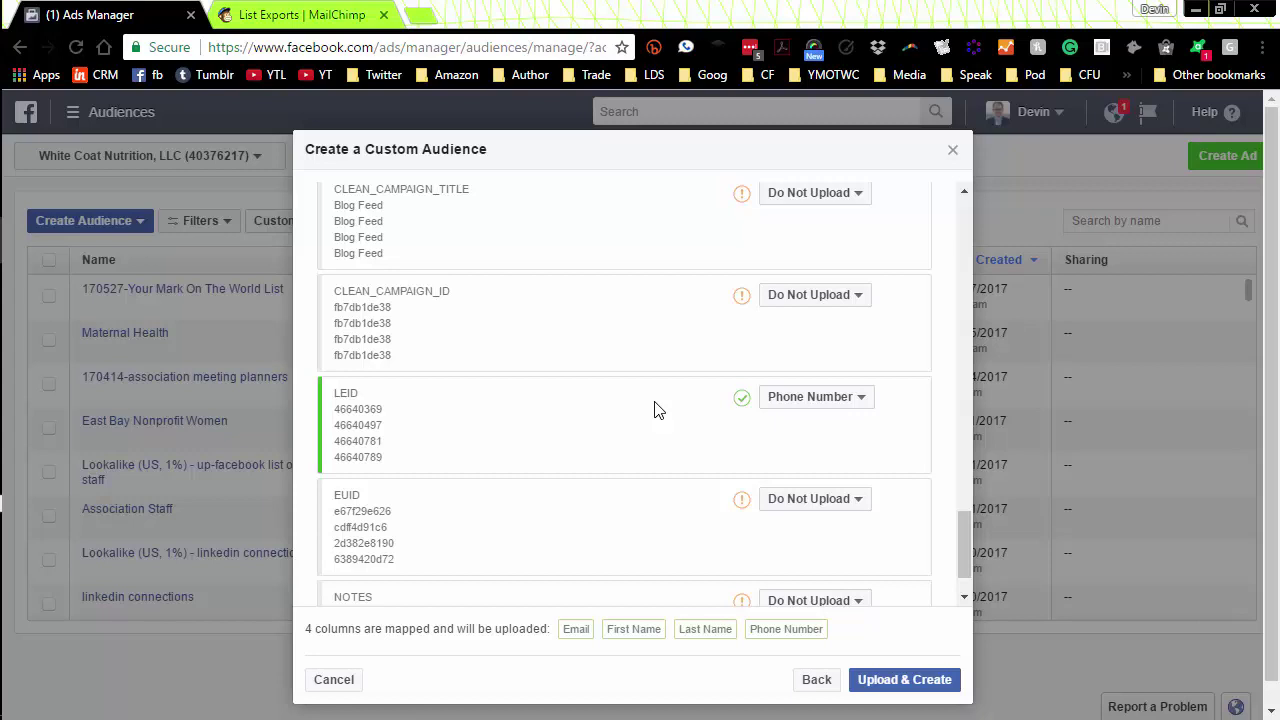
{"action": "scroll", "coordinate": [655, 410], "scroll_direction": "down", "scroll_amount": 1}
{"action": "left_click", "coordinate": [862, 333]}
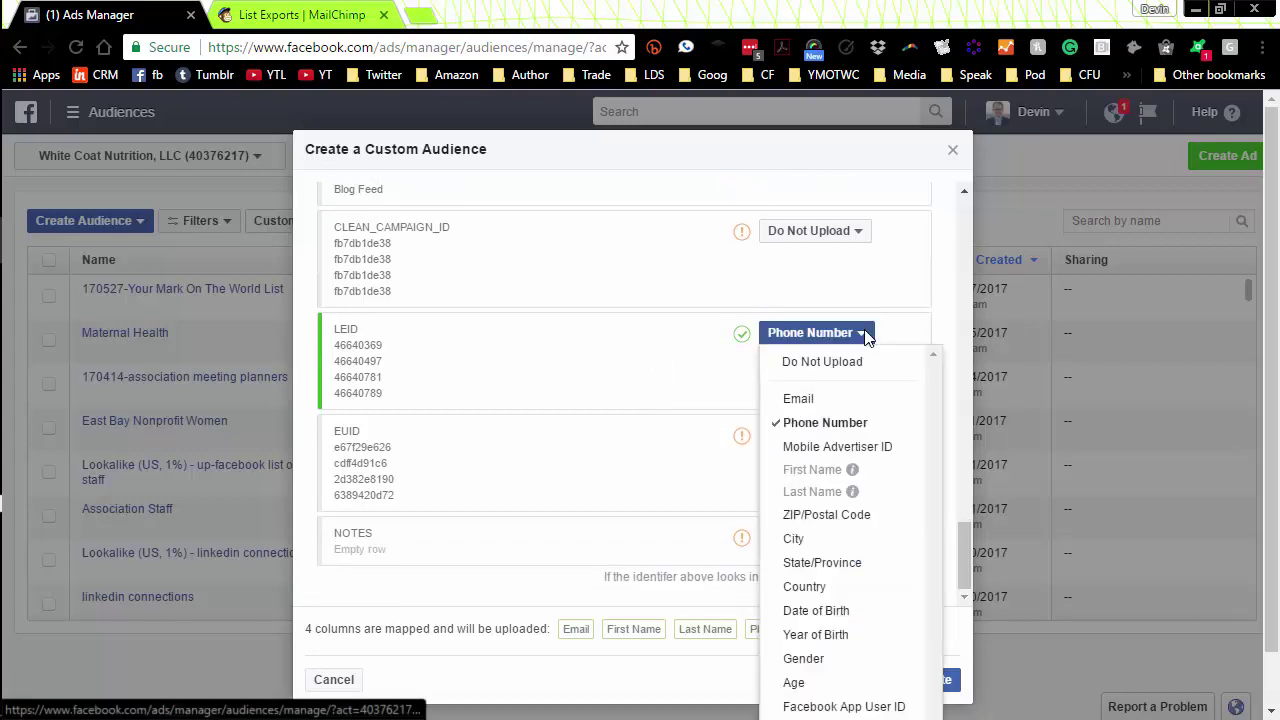
{"action": "left_click", "coordinate": [825, 362]}
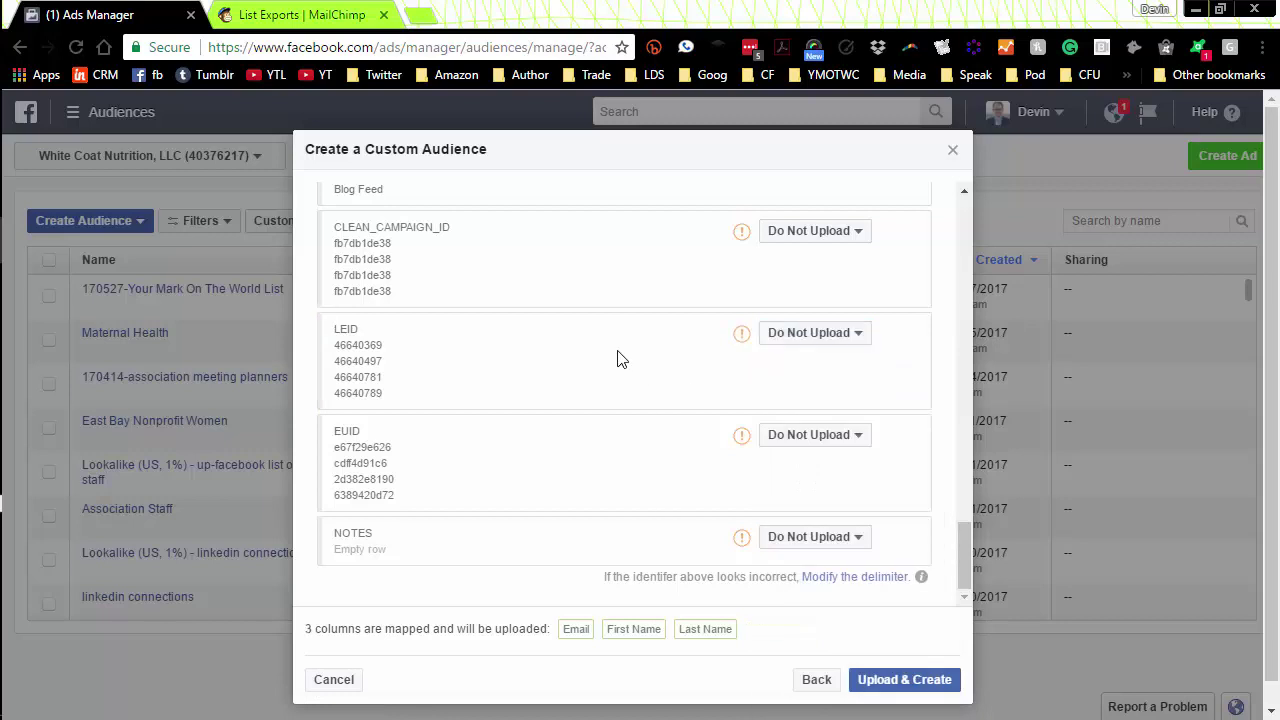
Step: Upload the mapped subscriber file and create the custom audience
{"action": "scroll", "coordinate": [640, 366], "scroll_direction": "down", "scroll_amount": 1}
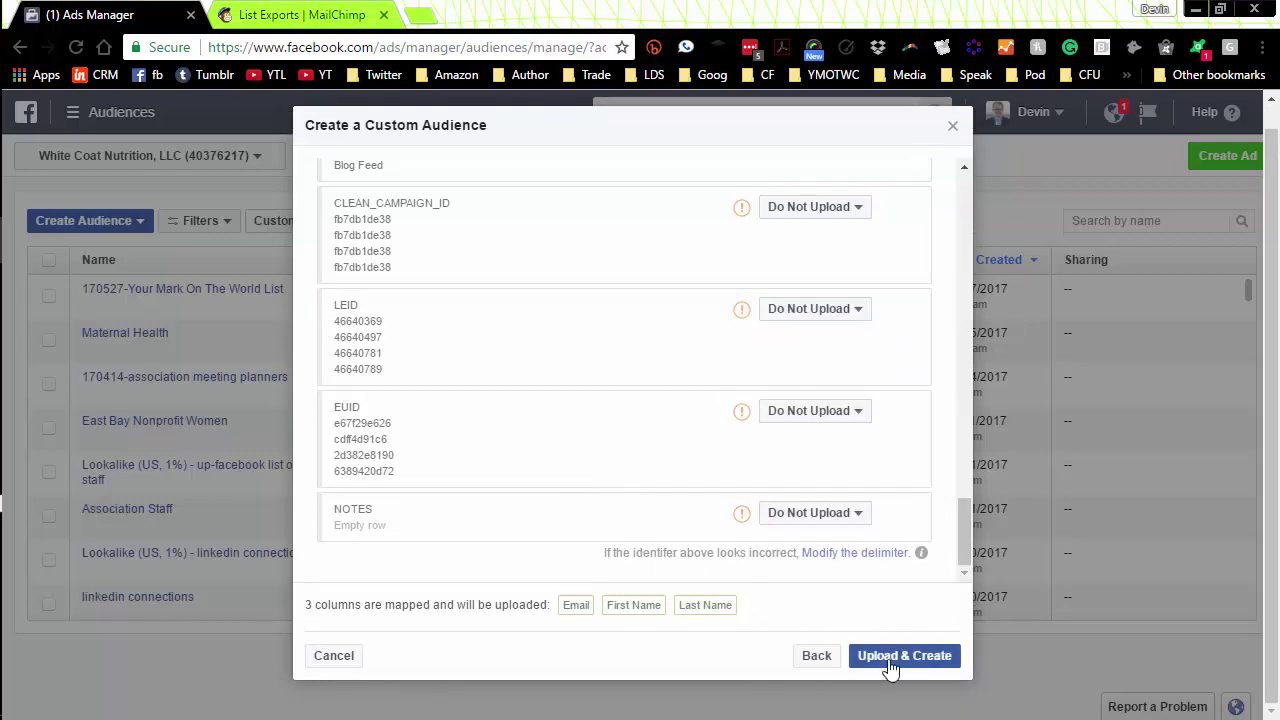
{"action": "scroll", "coordinate": [626, 477], "scroll_direction": "up", "scroll_amount": 10}
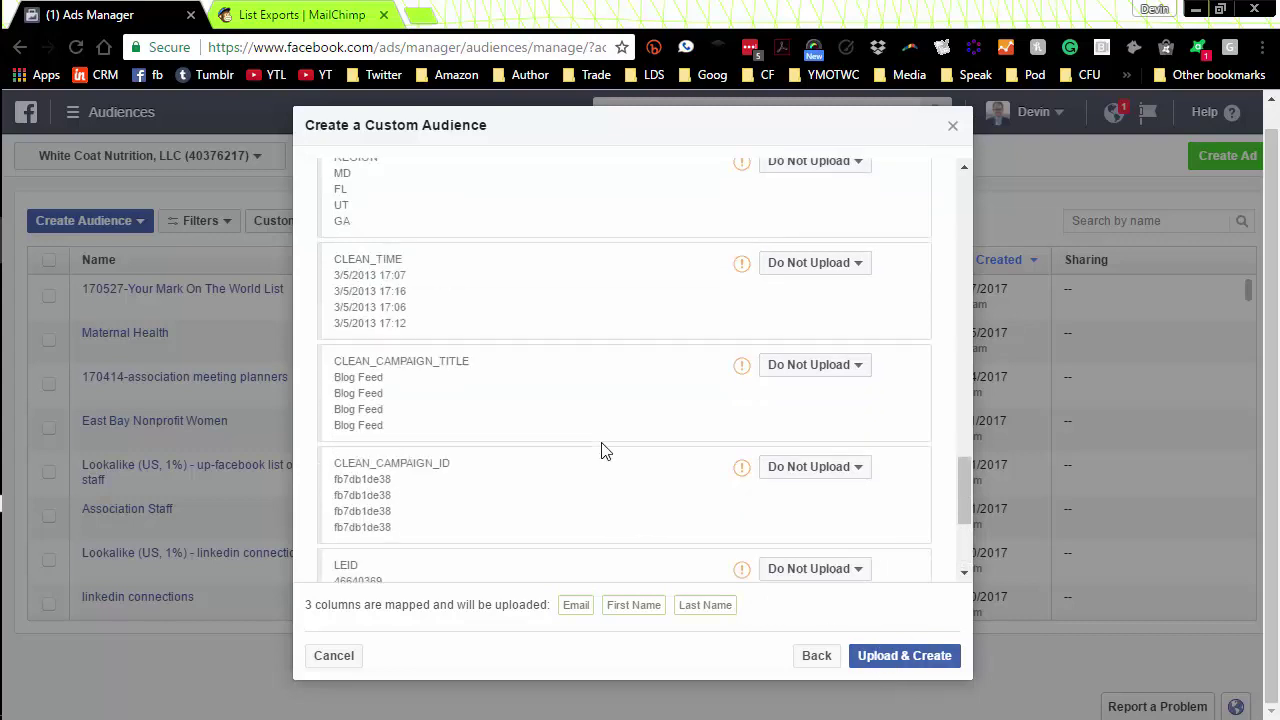
{"action": "scroll", "coordinate": [630, 477], "scroll_direction": "down", "scroll_amount": 2}
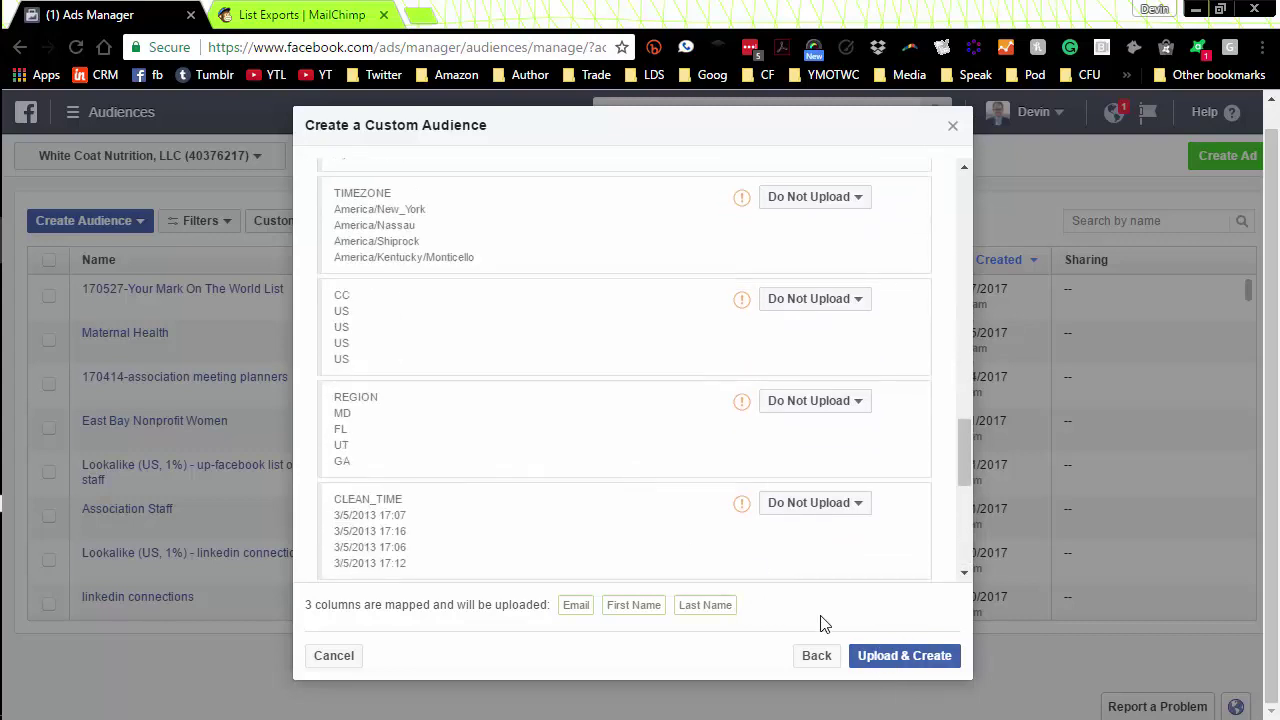
{"action": "left_click", "coordinate": [886, 655]}
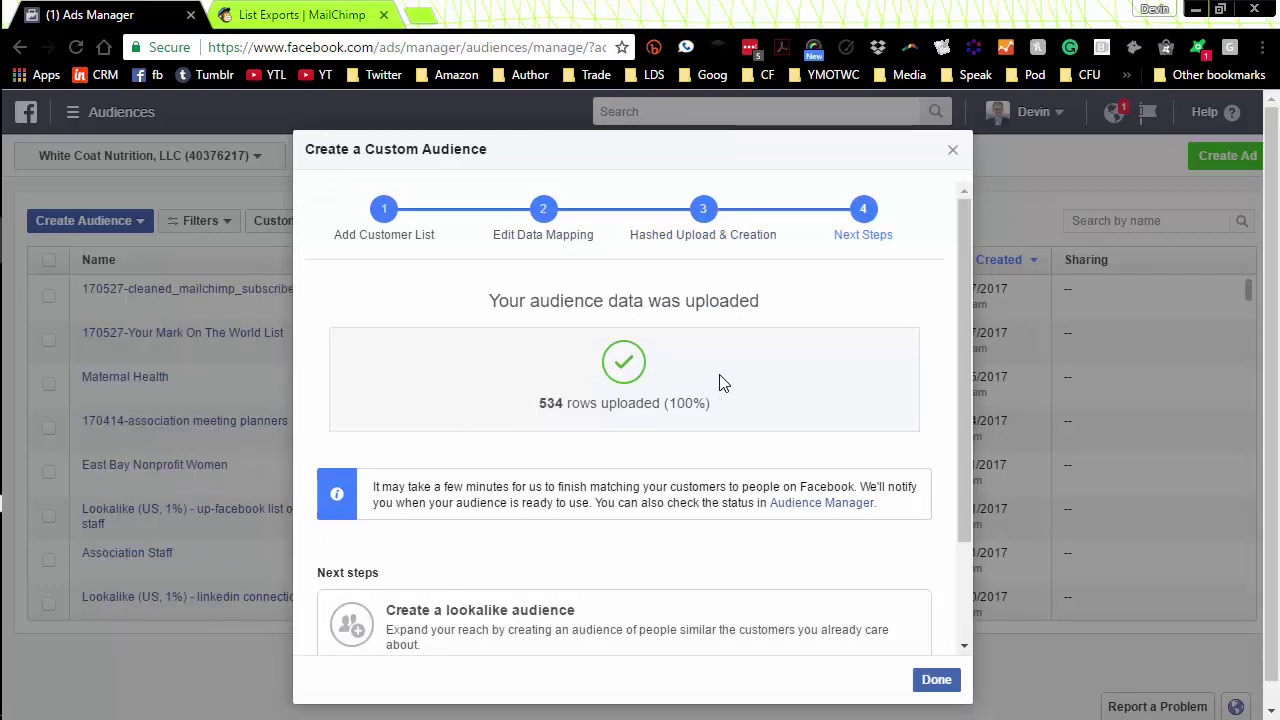
Step: Close the completed 534-row upload and return to the Audiences list
{"action": "scroll", "coordinate": [768, 378], "scroll_direction": "down", "scroll_amount": 1}
{"action": "scroll", "coordinate": [768, 380], "scroll_direction": "down", "scroll_amount": 2}
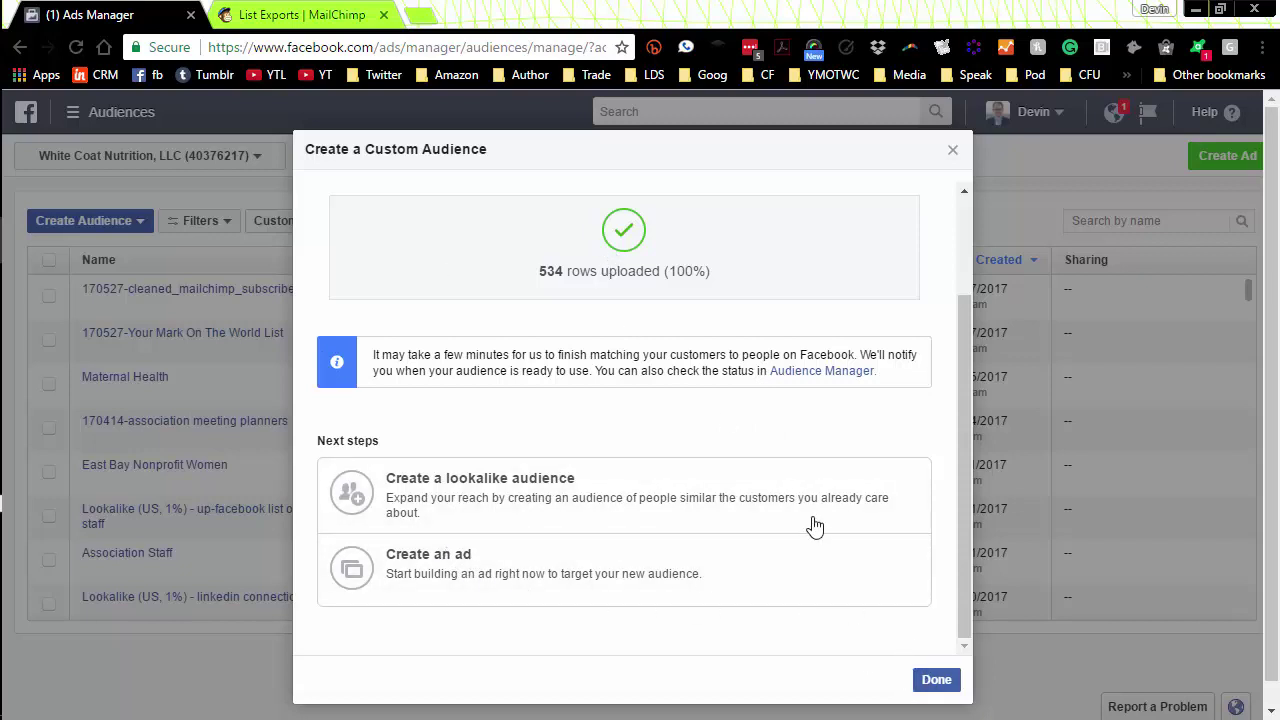
{"action": "left_click", "coordinate": [936, 681]}
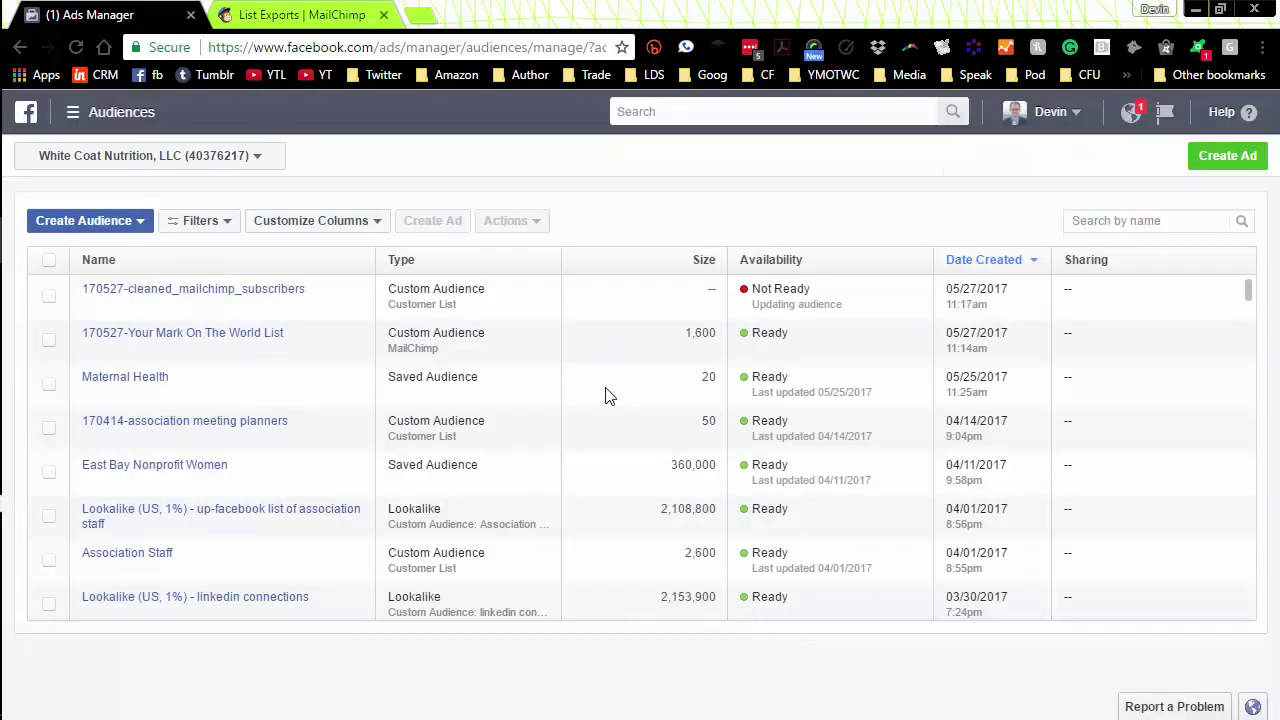